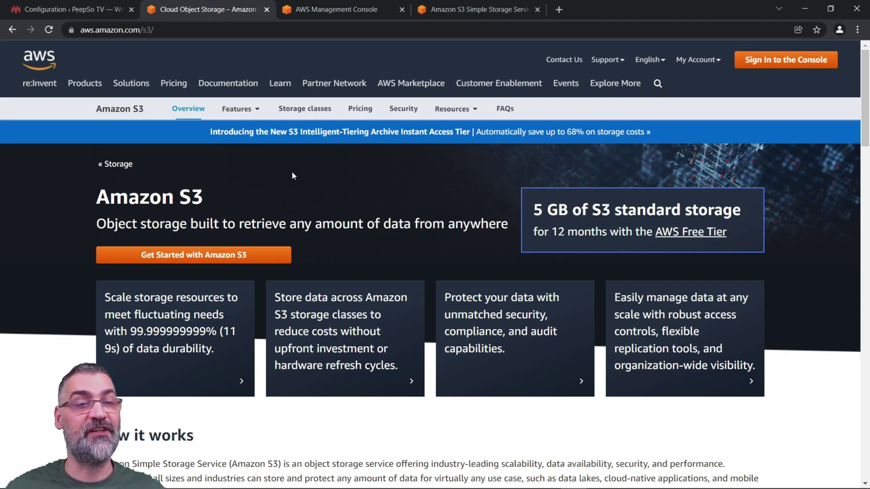
# Highlight the Amazon S3 heading on the AWS overview page, then deselect it
pyautogui.moveTo(208, 203); pyautogui.dragTo(96, 201)
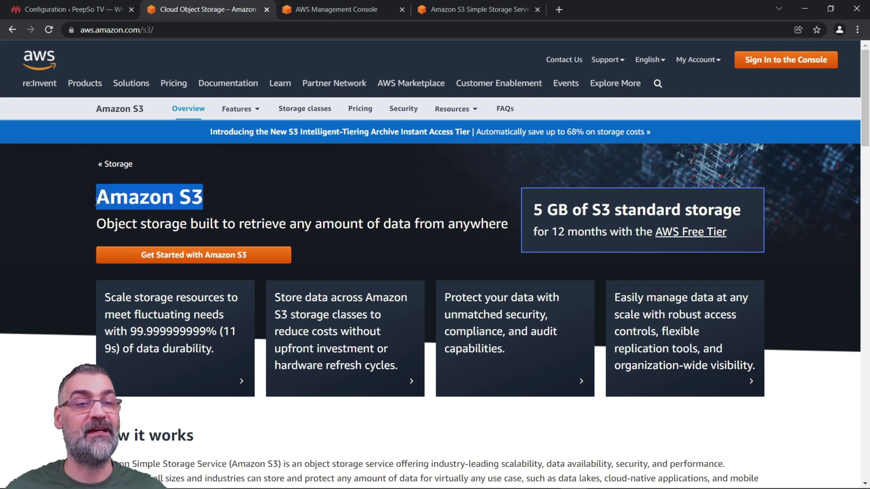
pyautogui.click(288, 194)
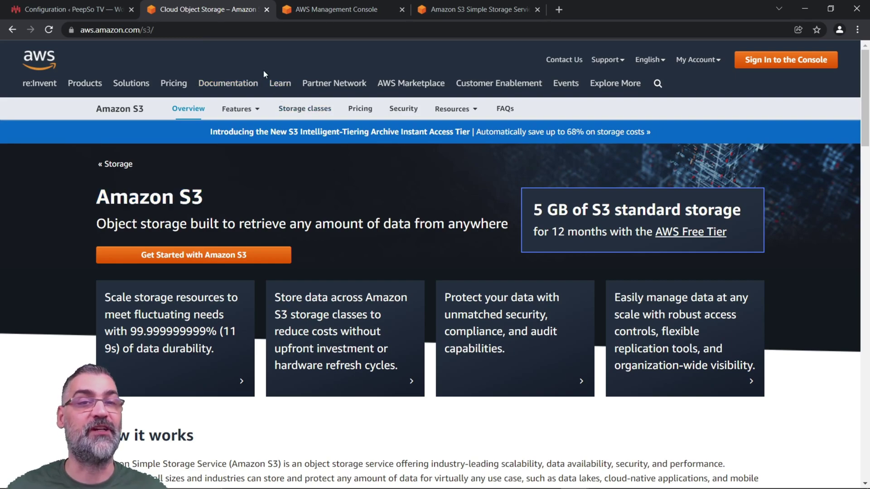
# Review the PeepSo Photos AWS configuration, then return to the Amazon S3 page
pyautogui.click(105, 11)
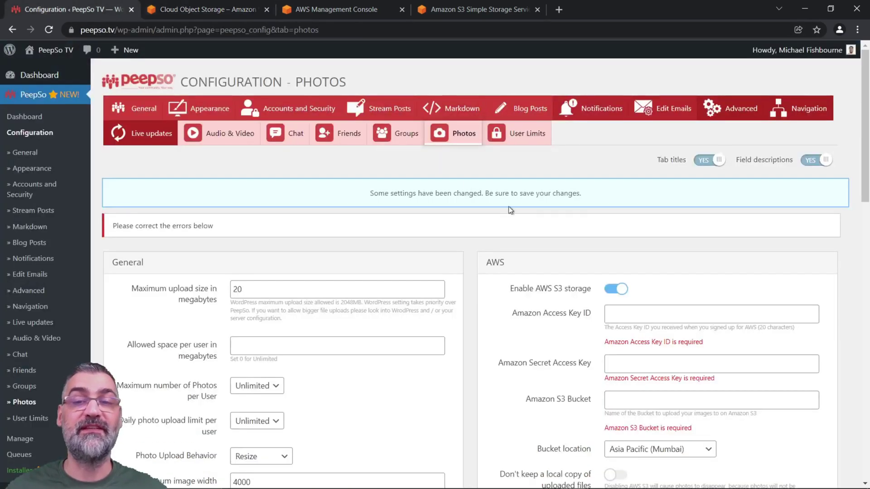
pyautogui.scroll(-2, 633, 272)
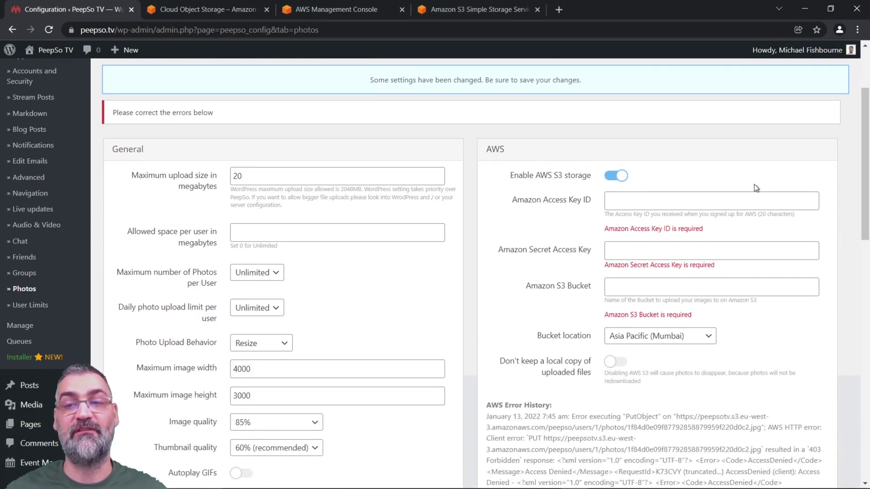
pyautogui.click(205, 12)
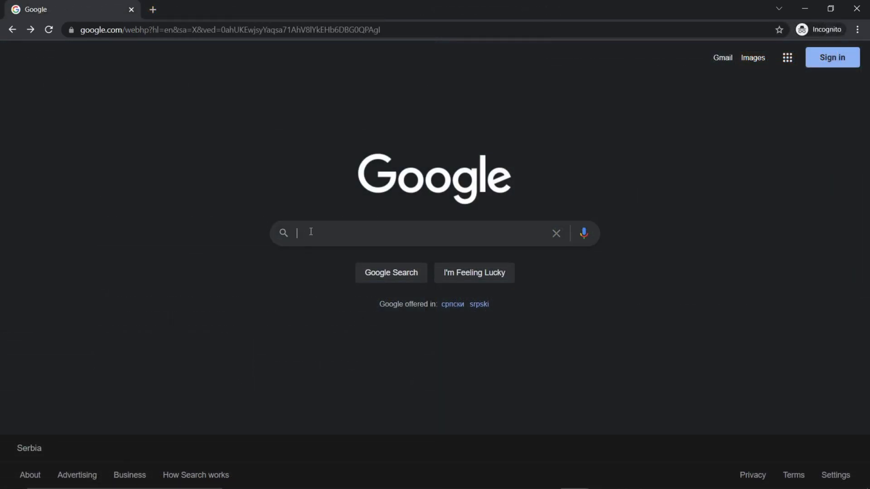
# Search Google for 'amazon aws', go to the AWS site and begin signing in via My Account
pyautogui.write('amazon')
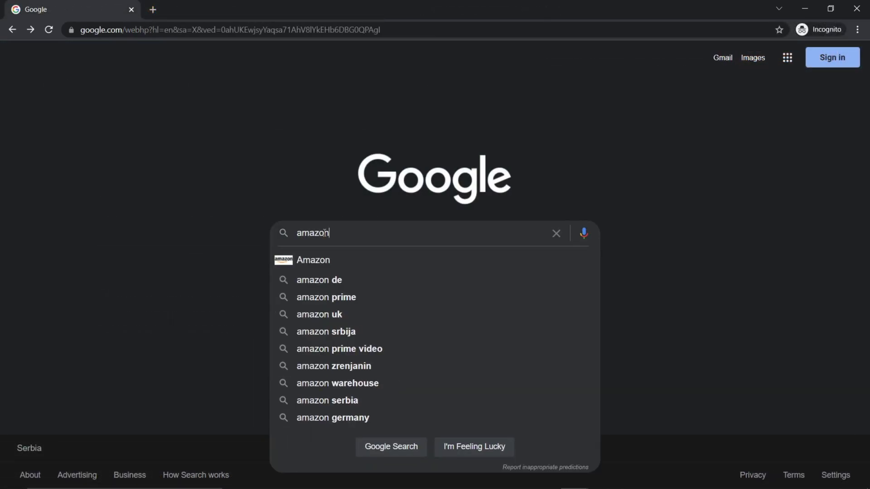
pyautogui.write(' aws')
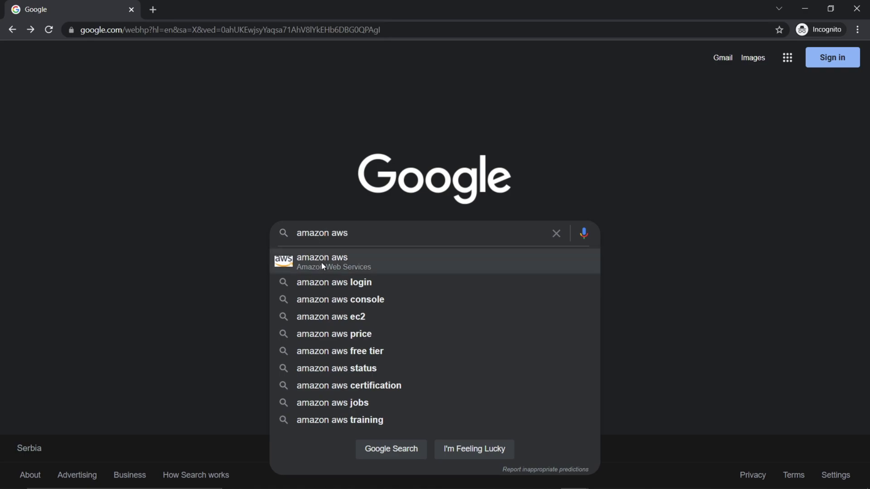
pyautogui.click(318, 266)
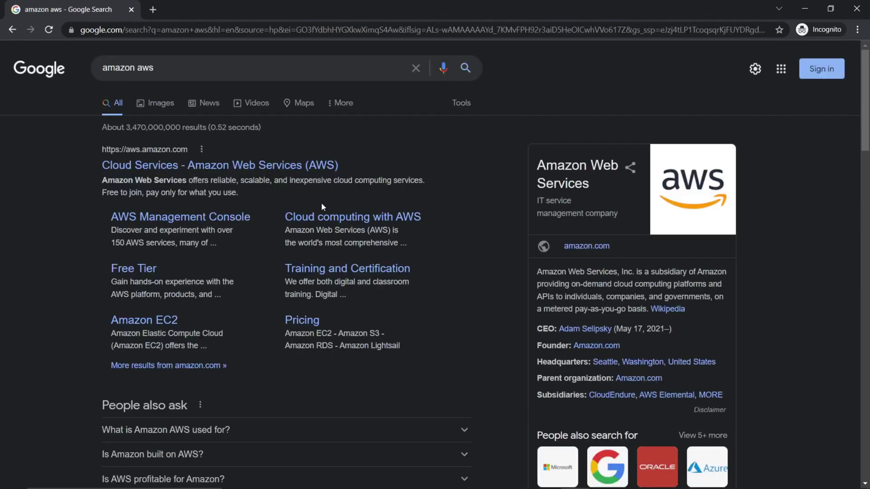
pyautogui.click(241, 167)
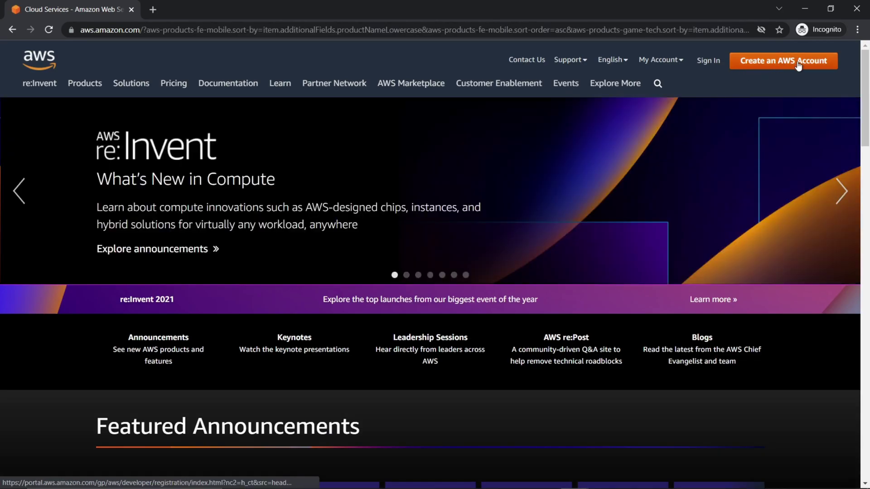
pyautogui.click(710, 65)
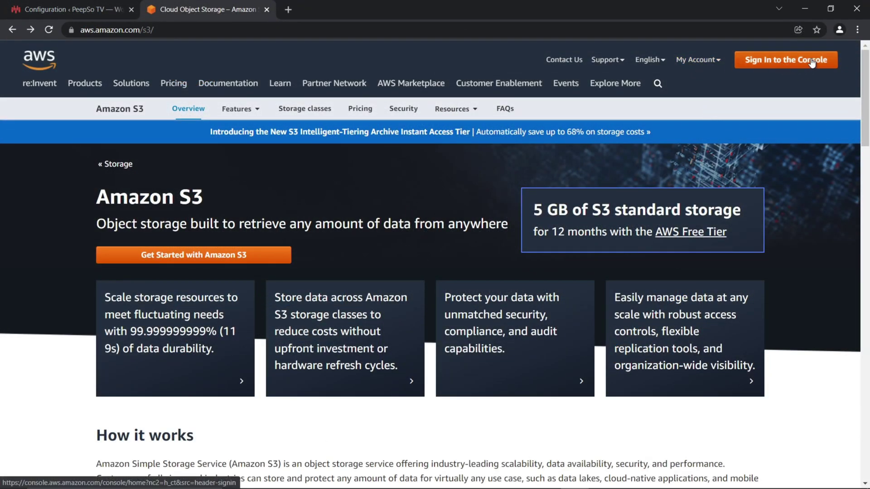
pyautogui.moveTo(693, 59)
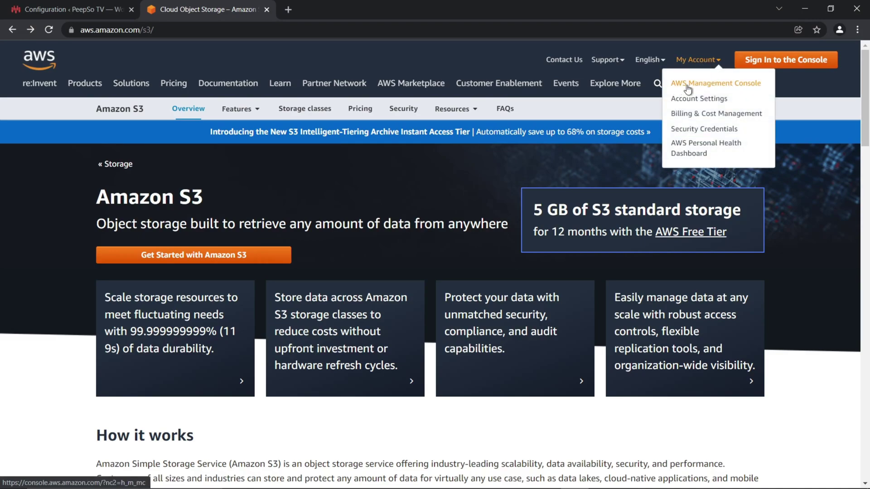
# Find the S3 service with an 's3' search in the Management Console and list its buckets
pyautogui.click(721, 84)
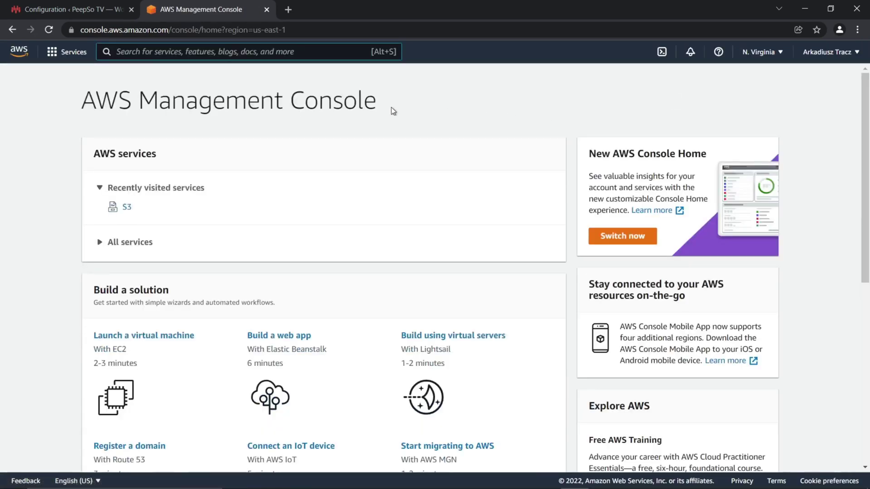
pyautogui.click(192, 53)
pyautogui.write('s3')
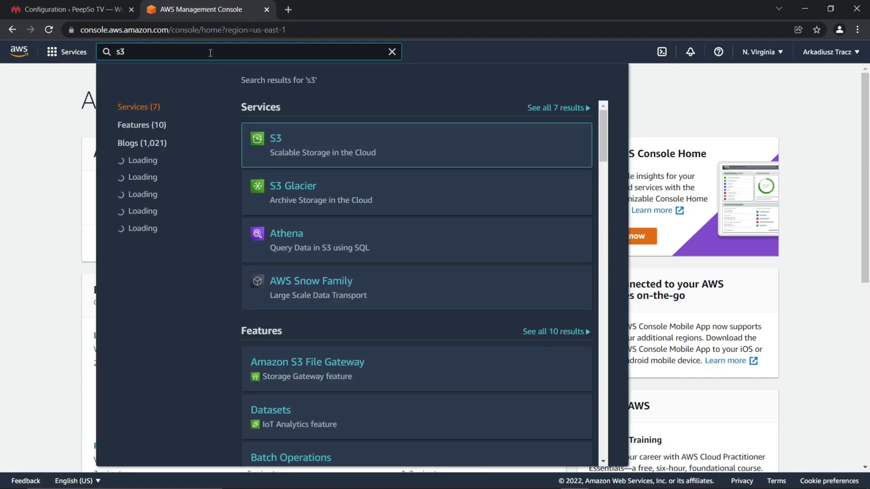
pyautogui.click(276, 141)
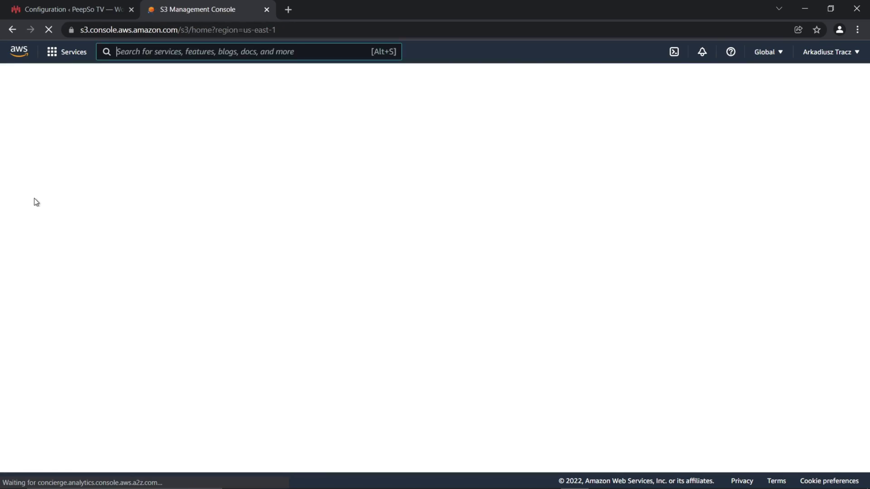
pyautogui.click(39, 197)
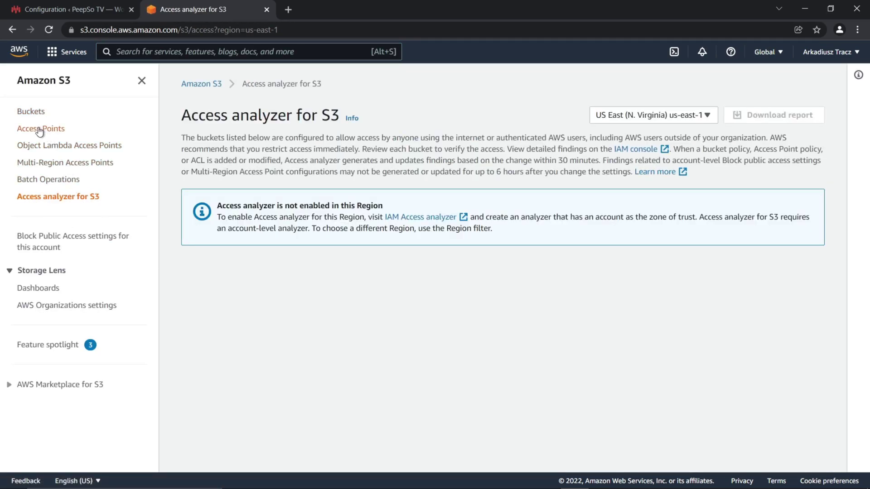
pyautogui.click(54, 117)
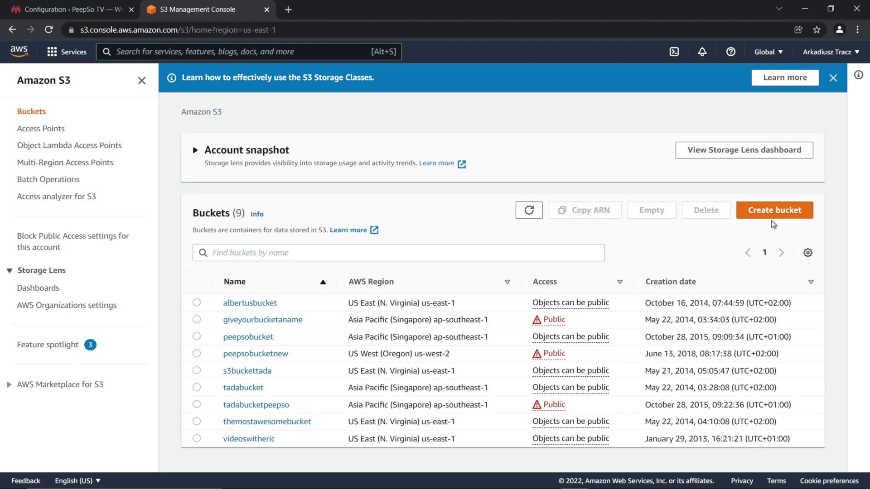
# Start a new S3 bucket and enter the bucket name peepsotv
pyautogui.click(778, 218)
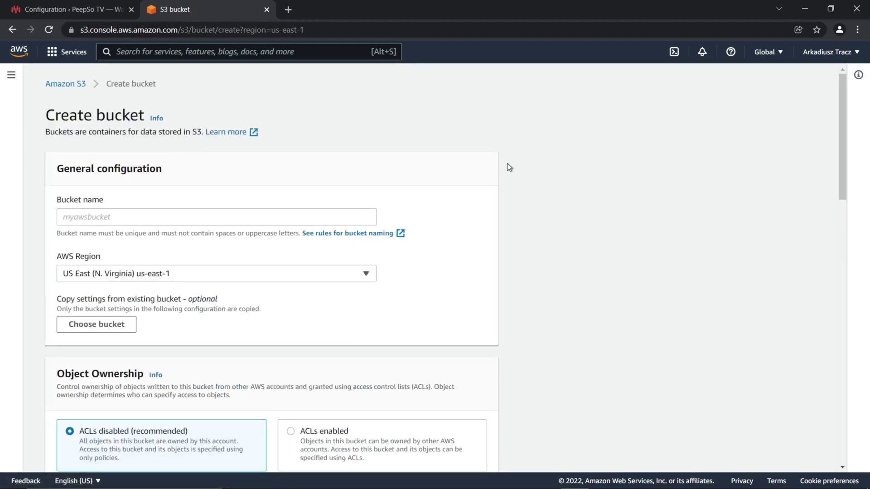
pyautogui.click(98, 218)
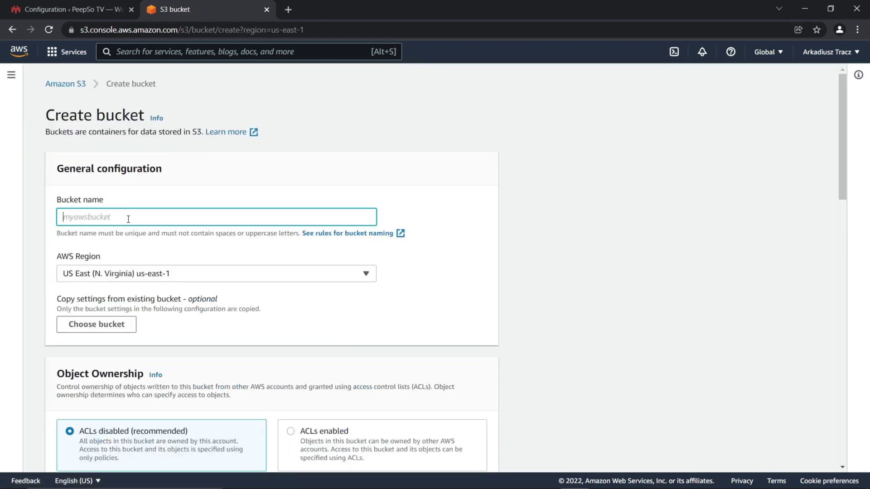
pyautogui.write('peepsotv')
pyautogui.moveTo(104, 216); pyautogui.dragTo(65, 219)
pyautogui.click(106, 218)
pyautogui.moveTo(97, 218); pyautogui.dragTo(75, 218)
pyautogui.write('PeepSoTV')
pyautogui.moveTo(105, 217); pyautogui.dragTo(63, 221)
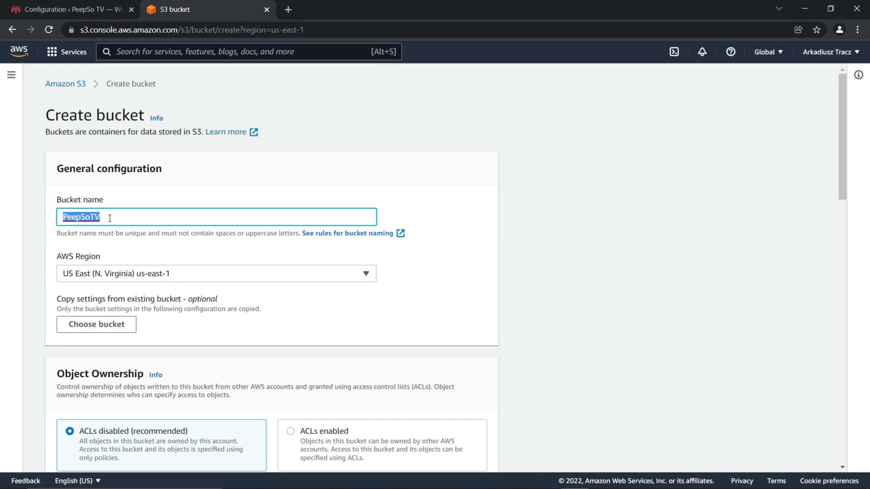
pyautogui.write('peepsotv')
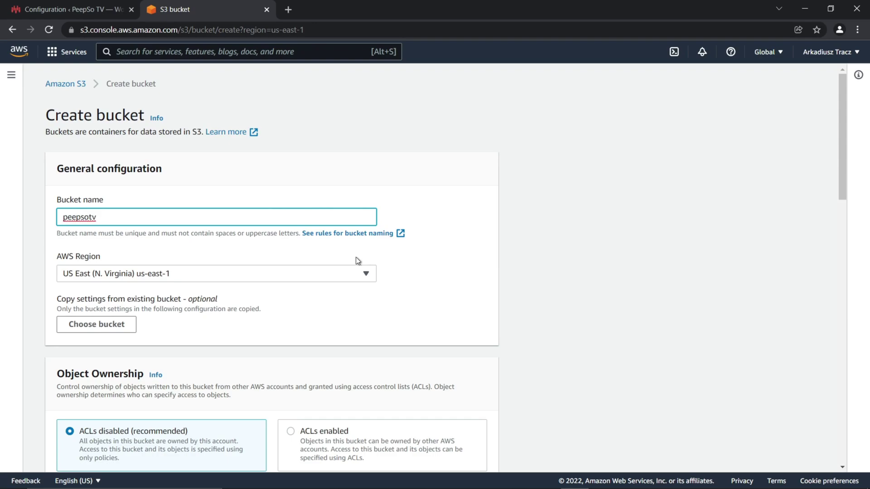
# Set the new bucket's AWS Region to EU (Paris) eu-west-3
pyautogui.scroll(-1, 347, 249)
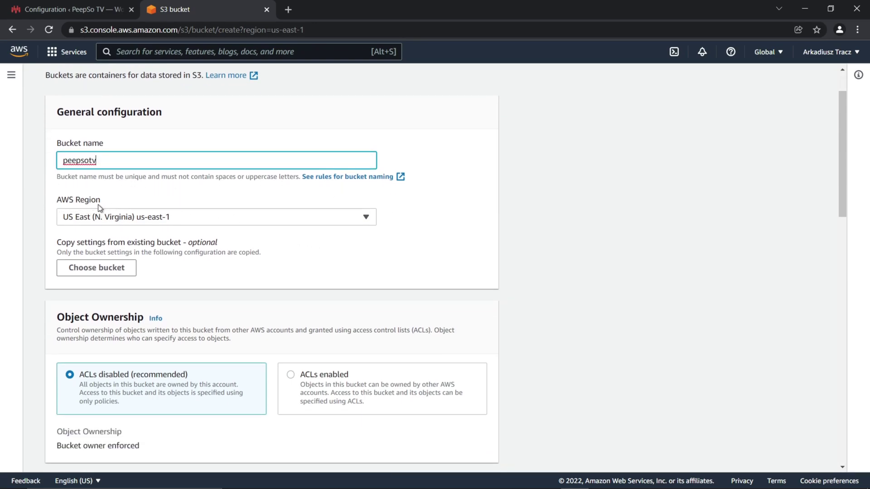
pyautogui.click(266, 221)
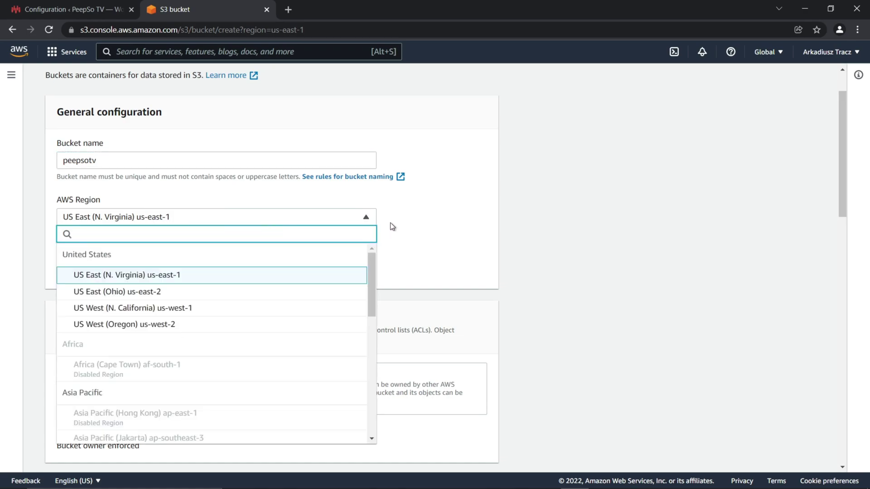
pyautogui.scroll(-1, 390, 222)
pyautogui.scroll(-5, 249, 248)
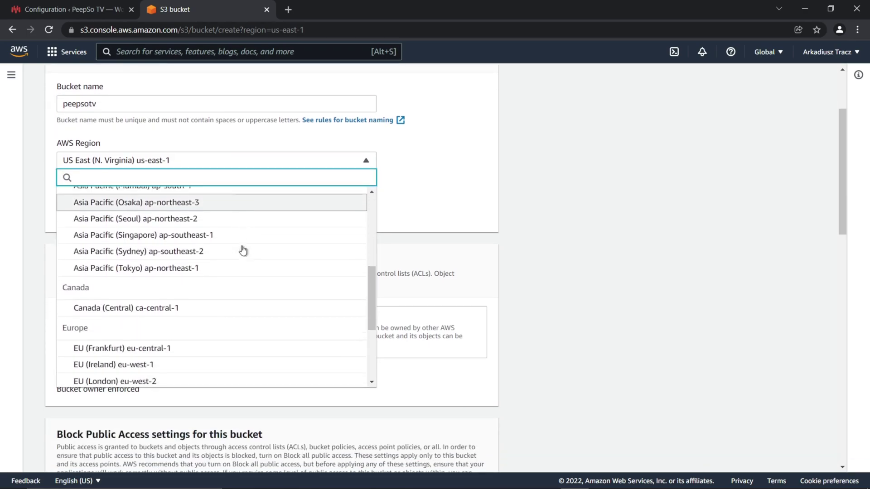
pyautogui.scroll(-3, 243, 251)
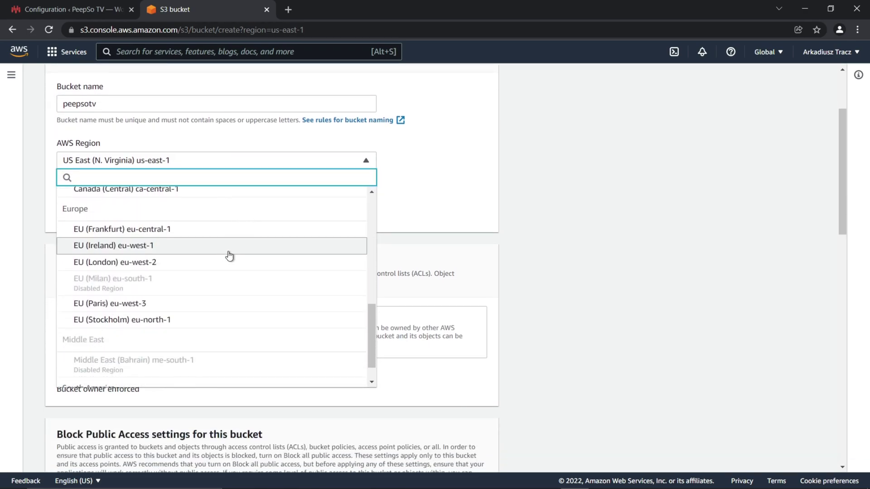
pyautogui.click(102, 306)
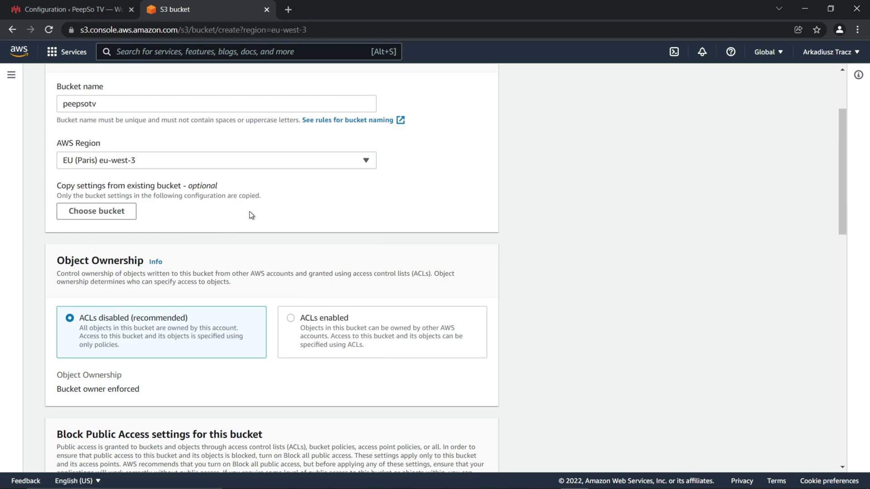
pyautogui.scroll(3, 254, 225)
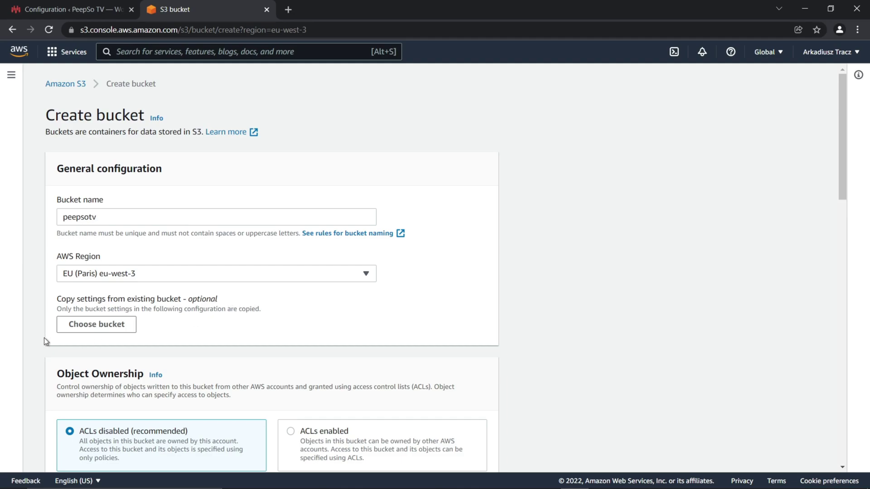
# Enable ACLs in the new bucket's object ownership settings
pyautogui.moveTo(56, 301); pyautogui.dragTo(281, 317)
pyautogui.click(283, 317)
pyautogui.scroll(-3, 334, 310)
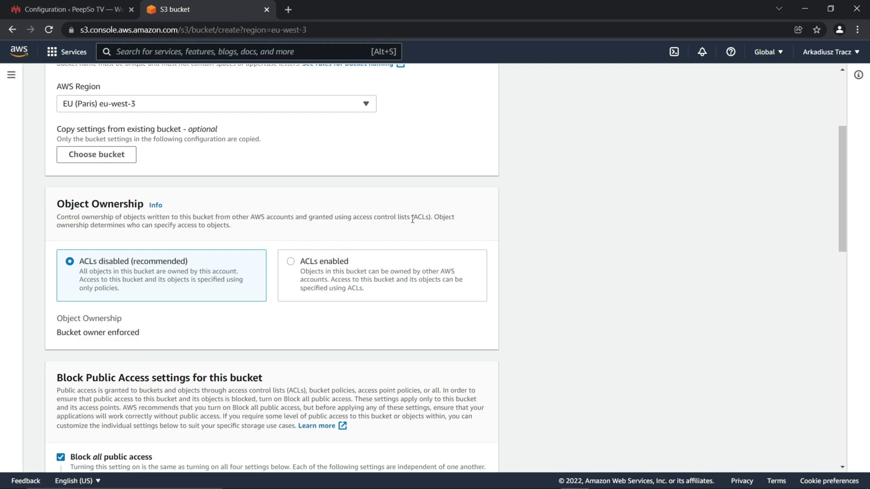
pyautogui.click(291, 265)
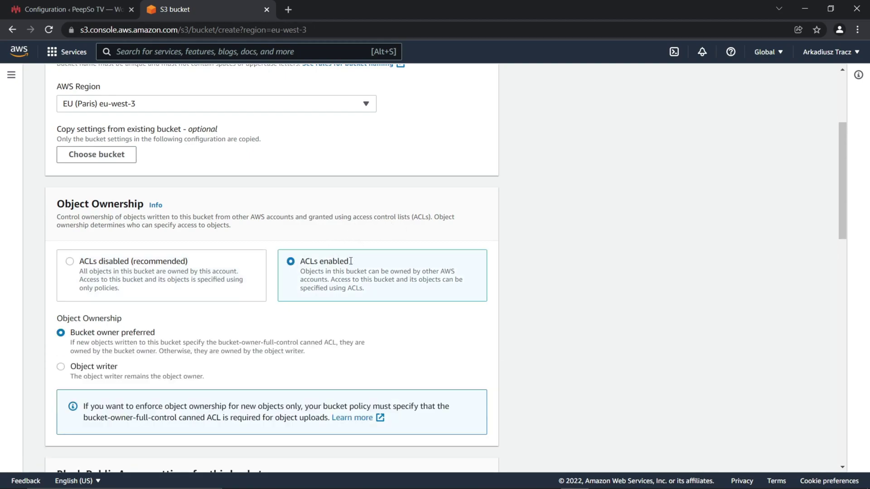
# Turn off Block all public access for the peepsotv bucket
pyautogui.scroll(-4, 266, 273)
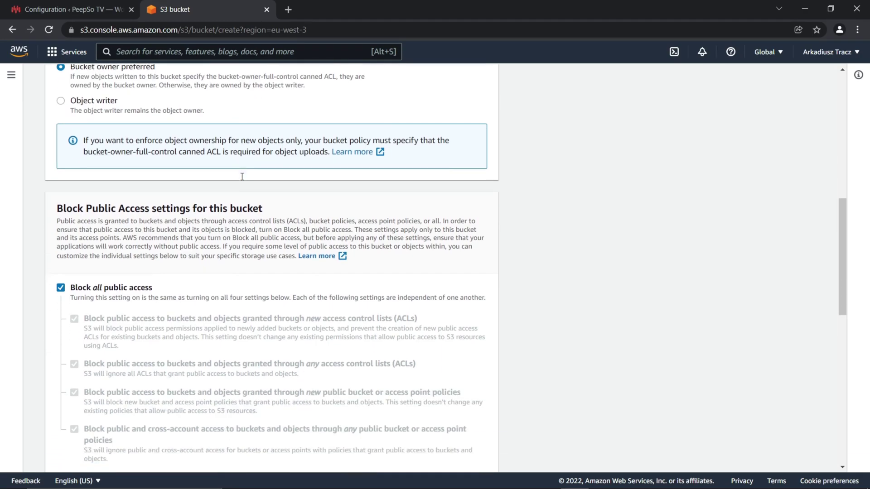
pyautogui.scroll(-1, 241, 177)
pyautogui.click(60, 272)
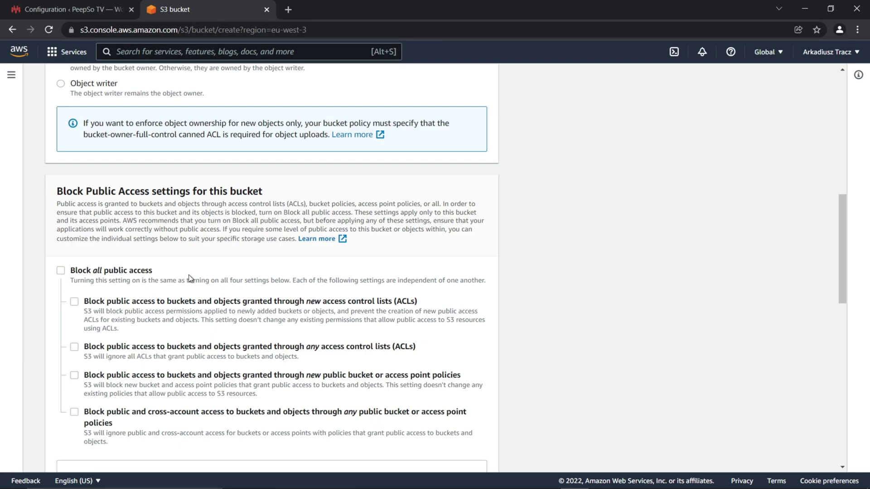
pyautogui.scroll(-6, 292, 279)
pyautogui.scroll(-2, 293, 279)
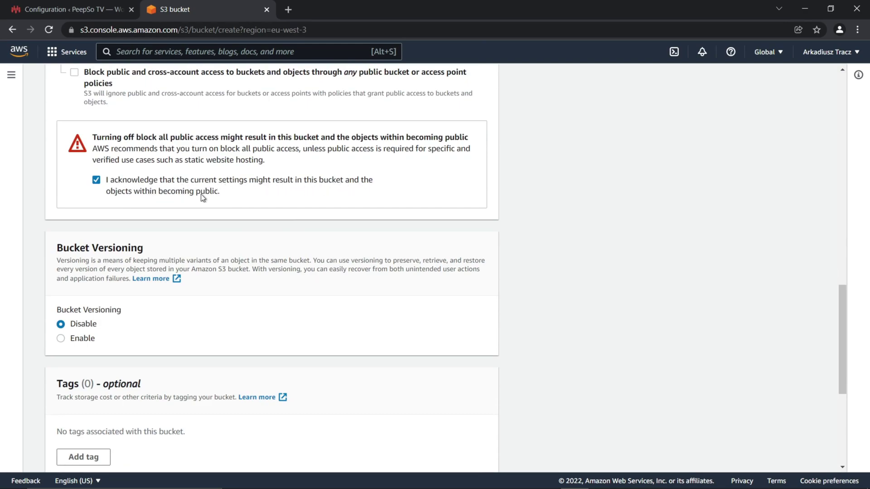
pyautogui.scroll(-1, 244, 204)
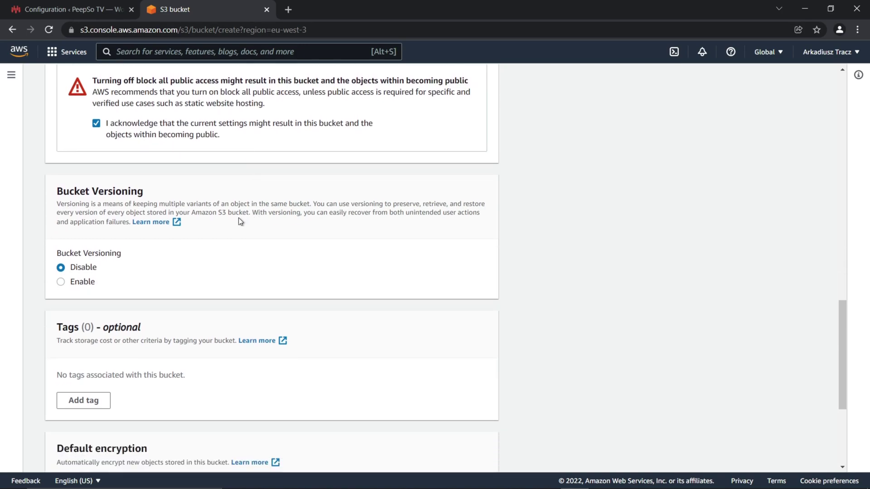
pyautogui.scroll(-1, 195, 218)
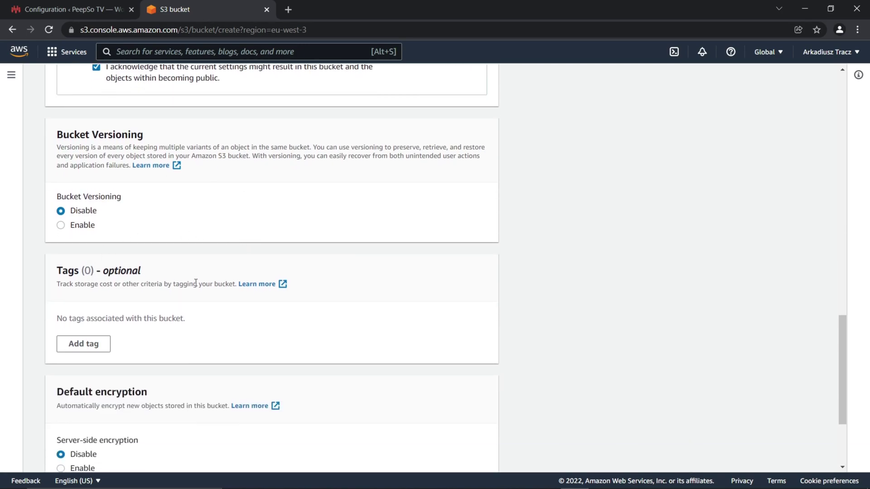
pyautogui.scroll(-3, 196, 283)
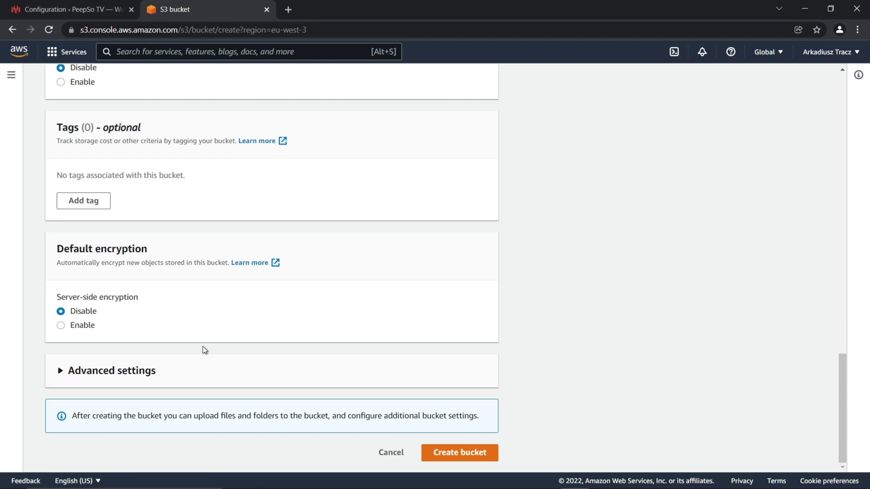
pyautogui.scroll(4, 192, 312)
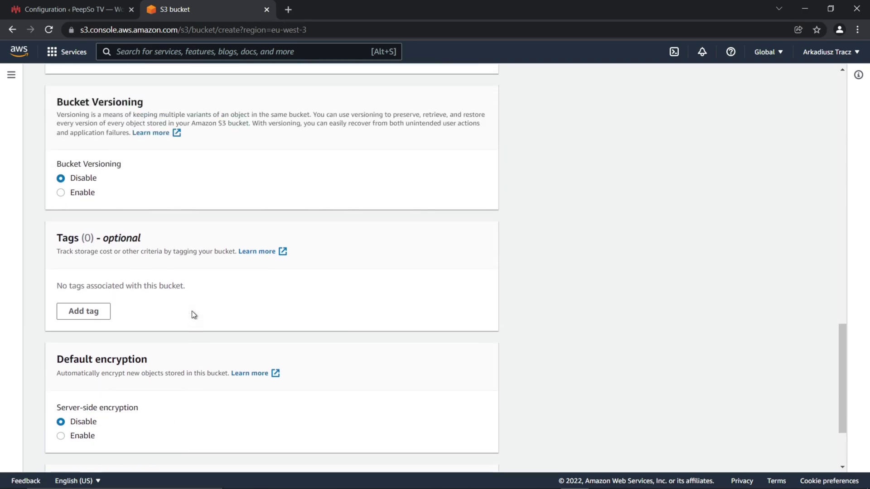
pyautogui.scroll(-4, 192, 313)
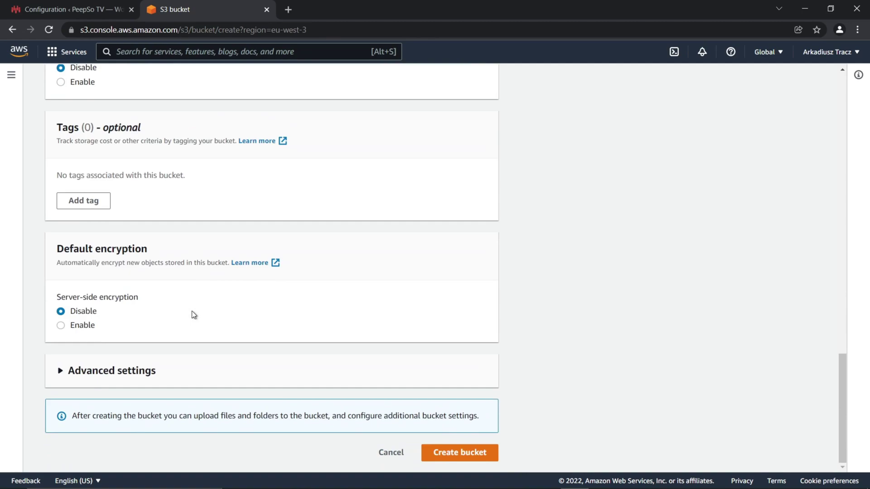
# Expand Advanced settings and submit creation of the peepsotv bucket
pyautogui.click(113, 371)
pyautogui.scroll(-3, 268, 322)
pyautogui.scroll(-1, 269, 317)
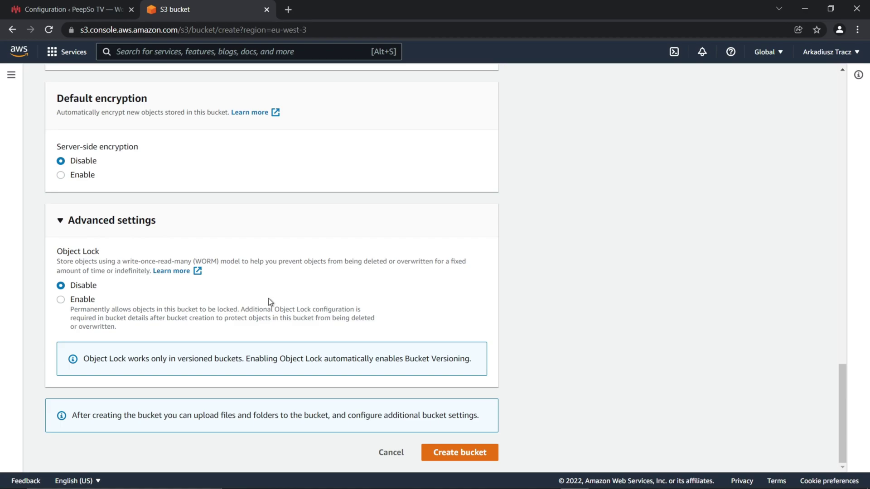
pyautogui.scroll(2, 306, 296)
pyautogui.scroll(-2, 424, 334)
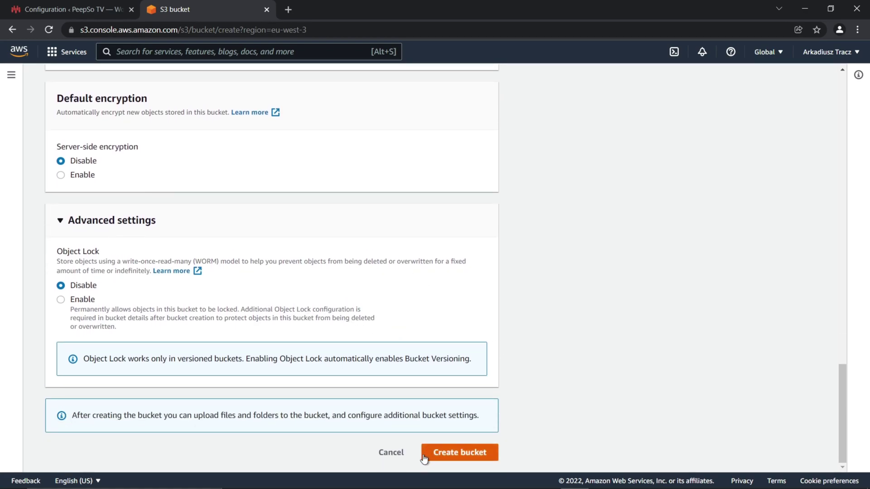
pyautogui.click(451, 453)
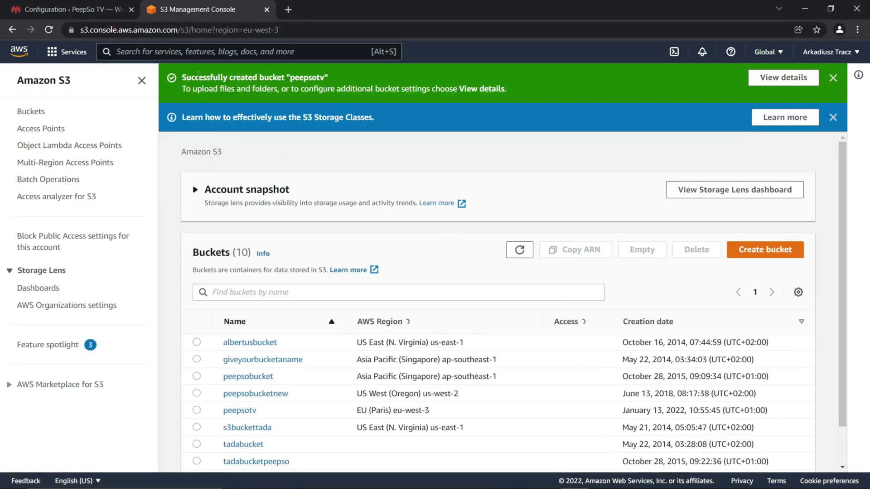
# Highlight the success banner and peepsotv's EU (Paris) eu-west-3, 'Objects can be public' details
pyautogui.moveTo(182, 78); pyautogui.dragTo(324, 78)
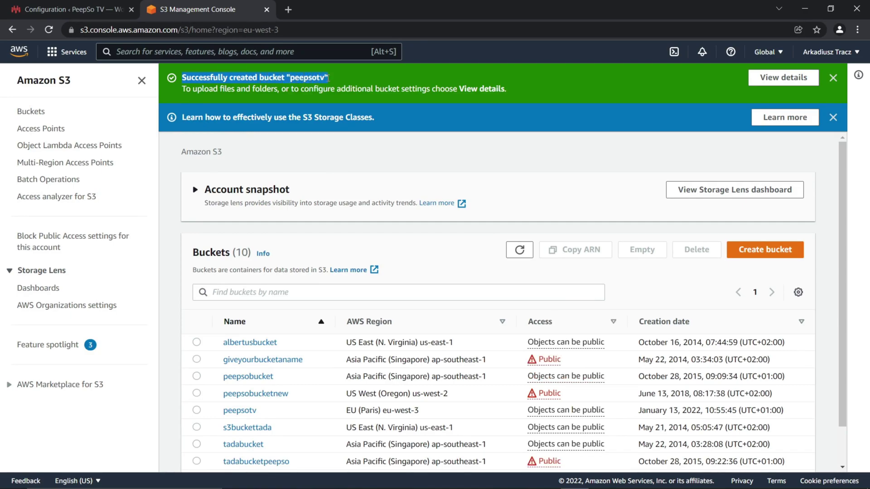
pyautogui.scroll(-1, 449, 293)
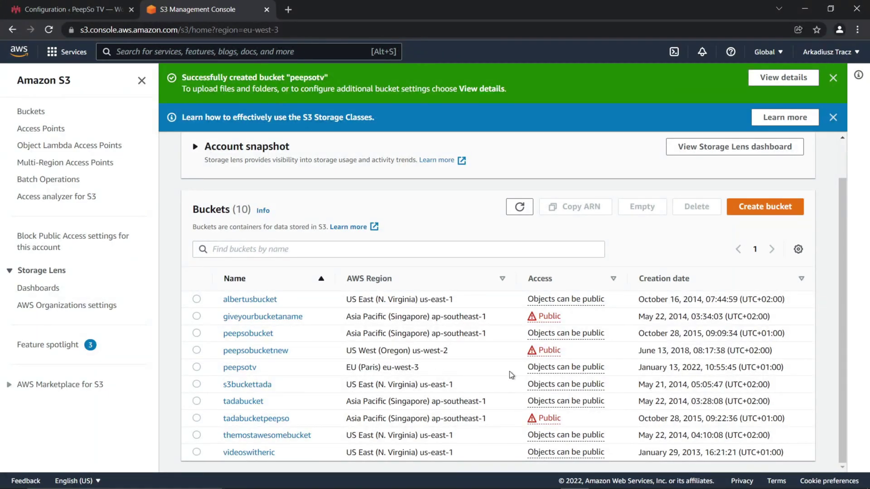
pyautogui.moveTo(615, 369); pyautogui.dragTo(242, 369)
pyautogui.click(469, 372)
# Open the PeepSo community site in a new tab from the Photos configuration page
pyautogui.click(59, 13)
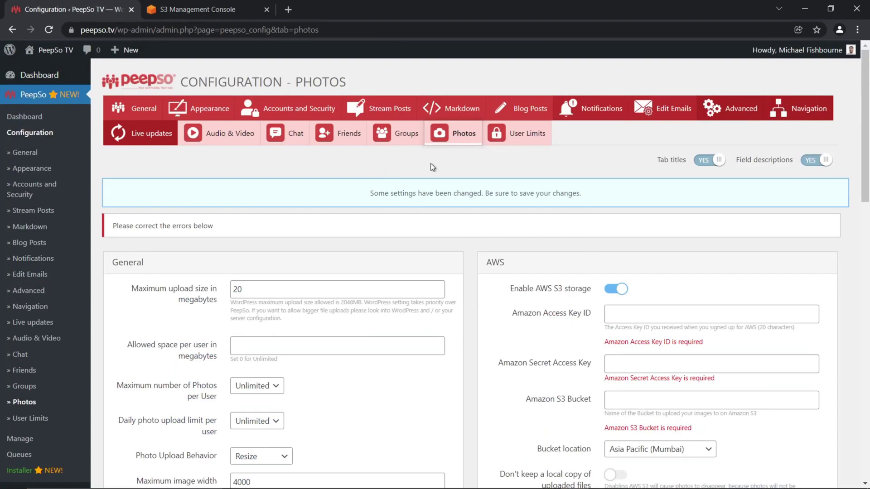
pyautogui.scroll(-1, 464, 262)
pyautogui.scroll(1, 468, 254)
pyautogui.moveTo(55, 49)
pyautogui.rightClick(70, 85)
pyautogui.click(106, 86)
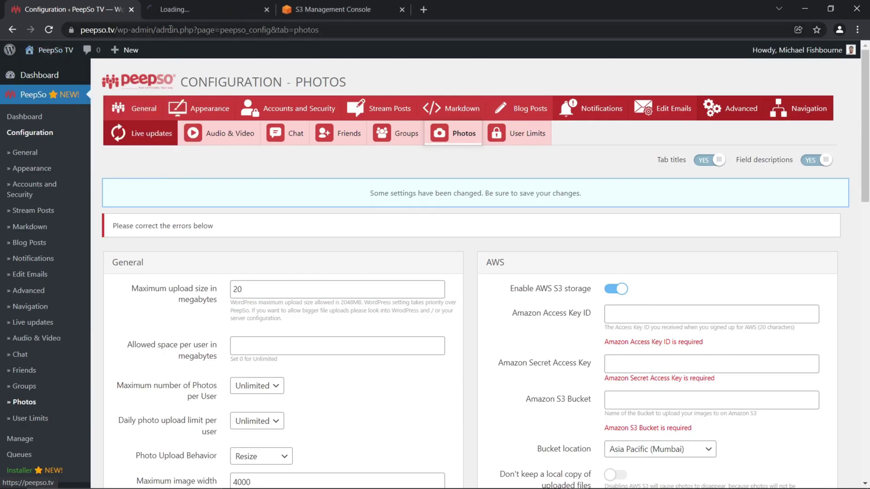
pyautogui.click(204, 9)
# Publish a Site Members photo post with london-olympics-drug-test-fail.jpg to the community stream
pyautogui.click(375, 145)
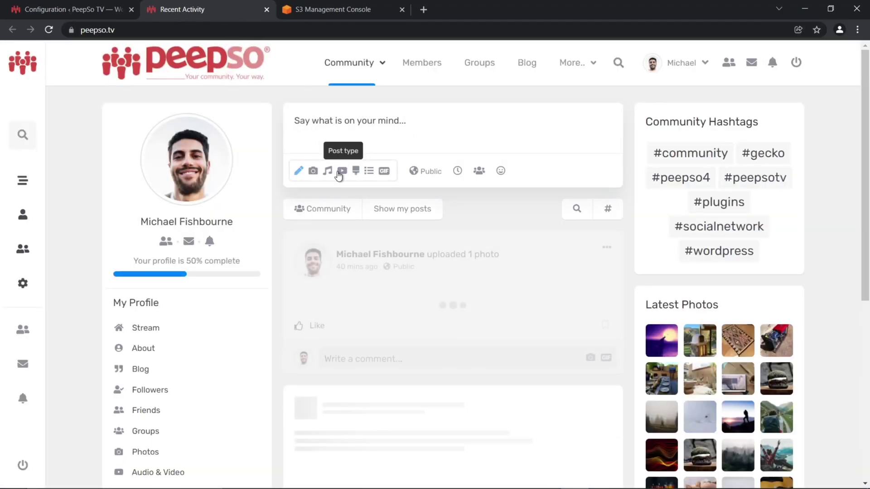
pyautogui.click(342, 171)
pyautogui.click(332, 219)
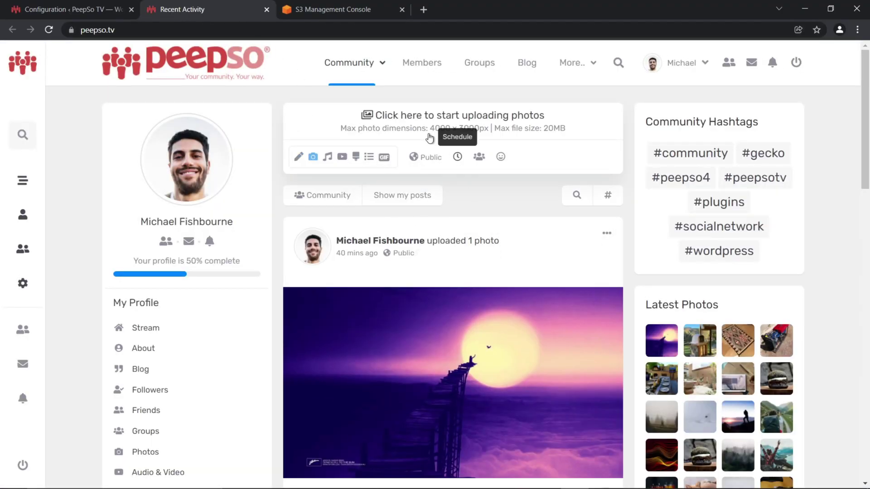
pyautogui.click(515, 128)
pyautogui.click(428, 197)
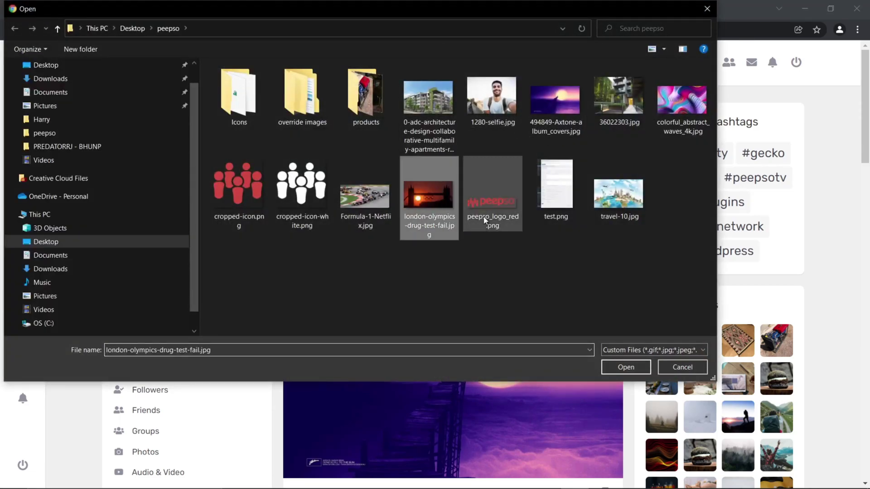
pyautogui.click(627, 365)
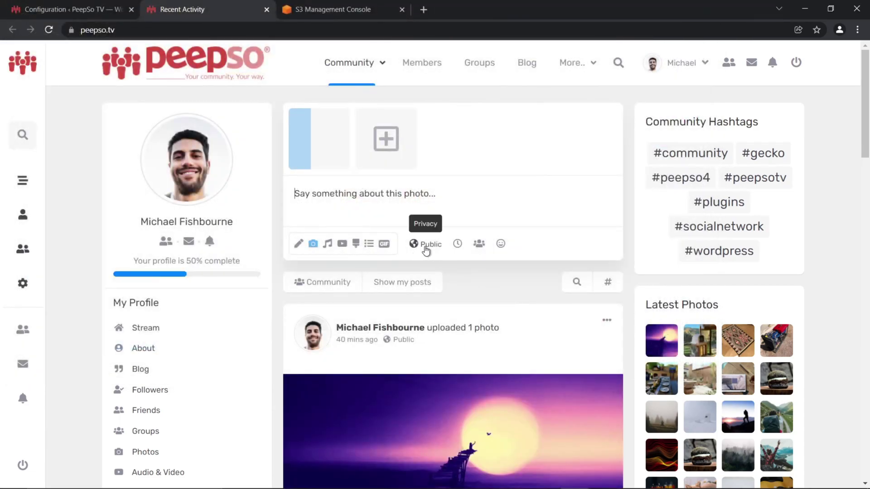
pyautogui.click(428, 245)
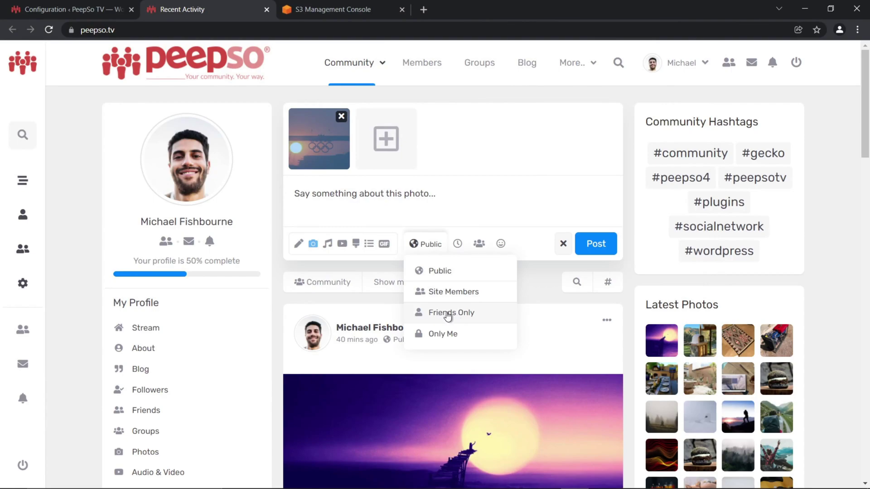
pyautogui.click(466, 295)
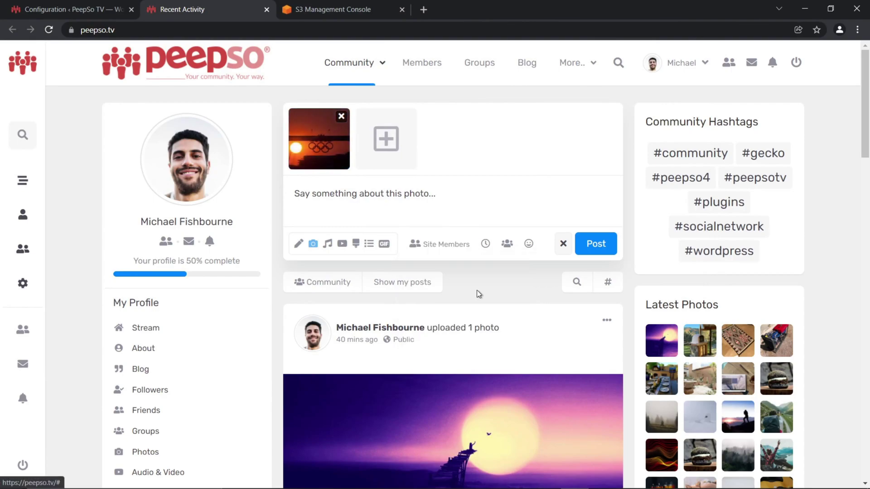
pyautogui.click(585, 245)
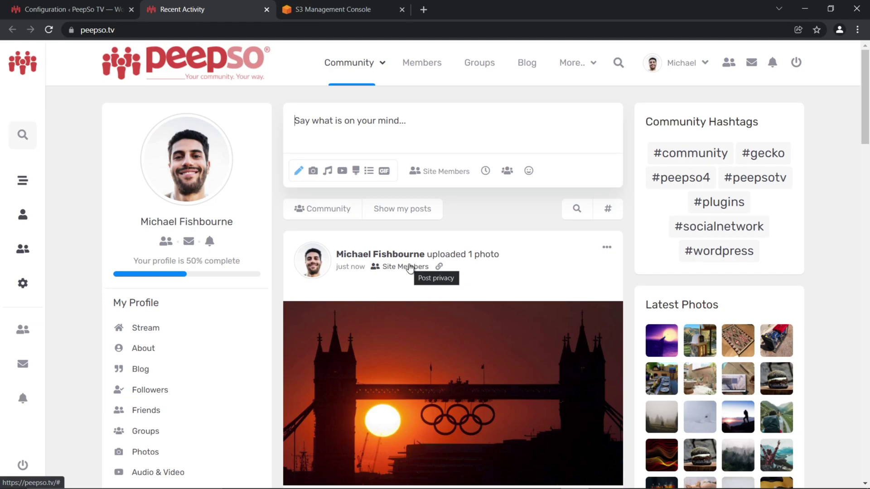
pyautogui.click(332, 9)
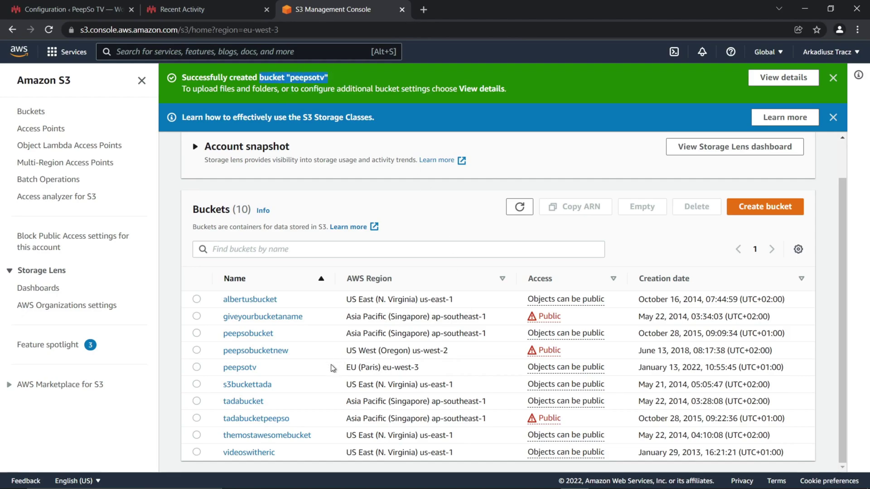
# Set PeepSo's Amazon S3 bucket to peepsotv with location EU (Paris) and save
pyautogui.moveTo(347, 368); pyautogui.dragTo(392, 367)
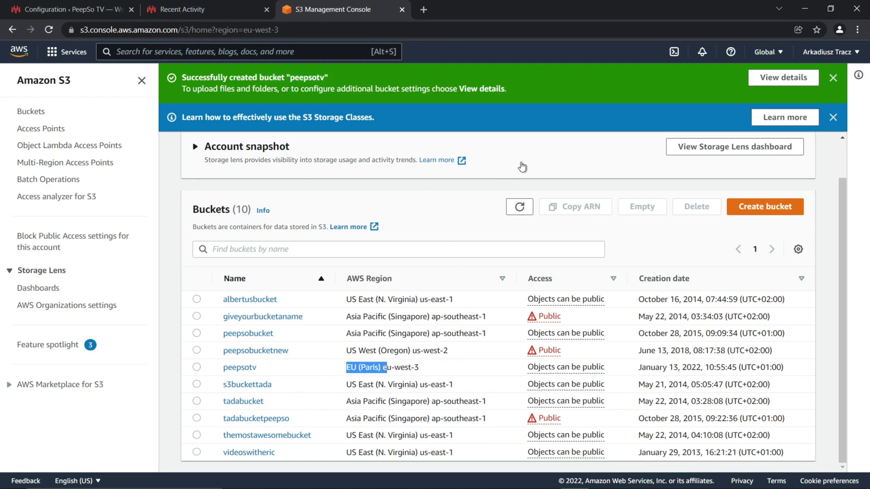
pyautogui.click(69, 8)
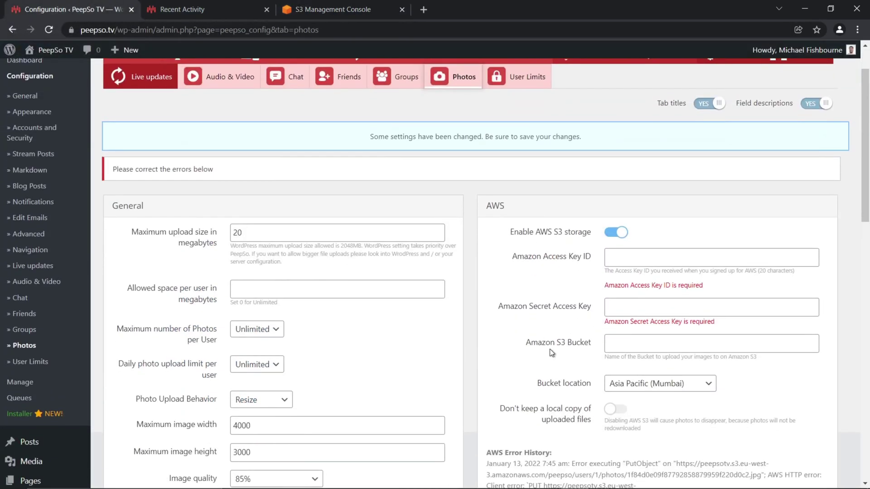
pyautogui.click(615, 342)
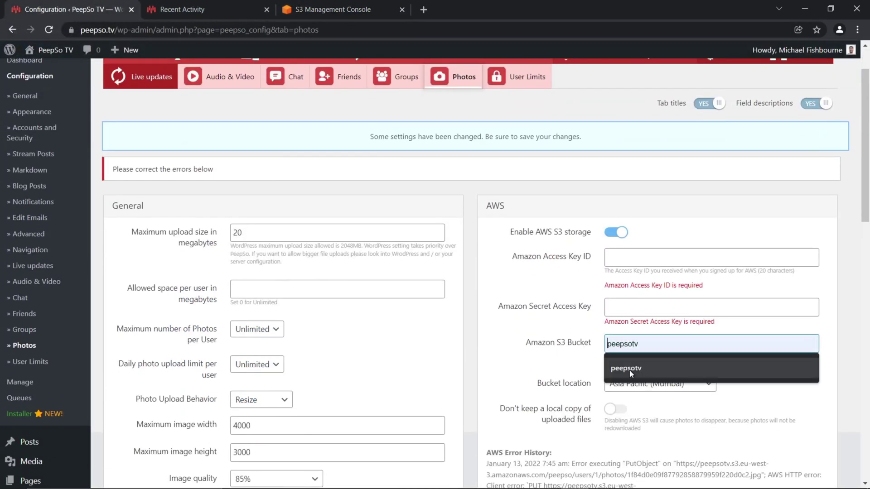
pyautogui.click(634, 358)
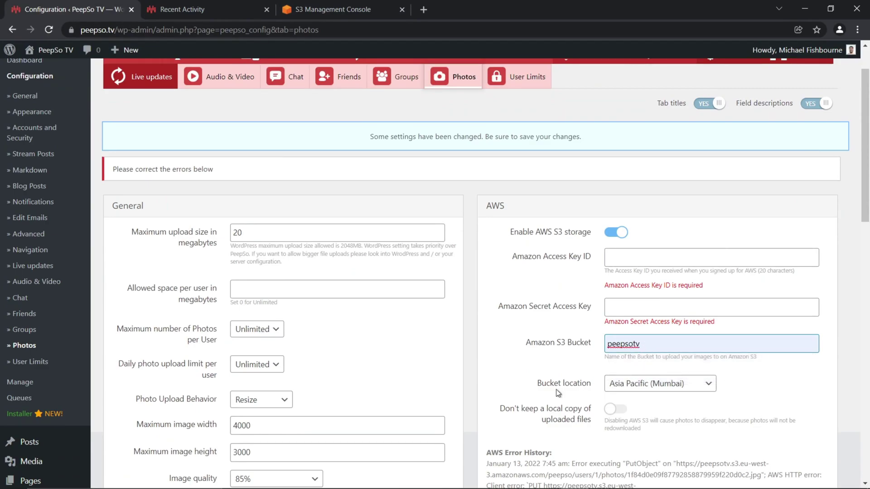
pyautogui.click(708, 383)
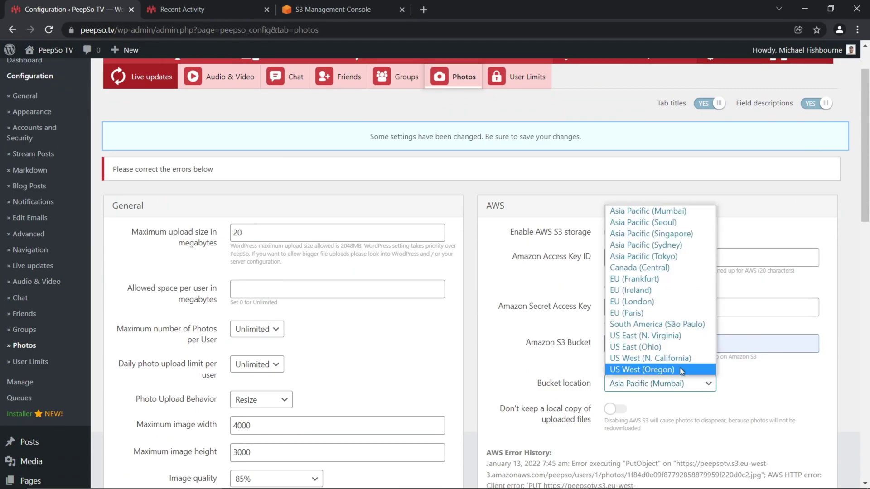
pyautogui.click(621, 314)
pyautogui.scroll(-20, 693, 374)
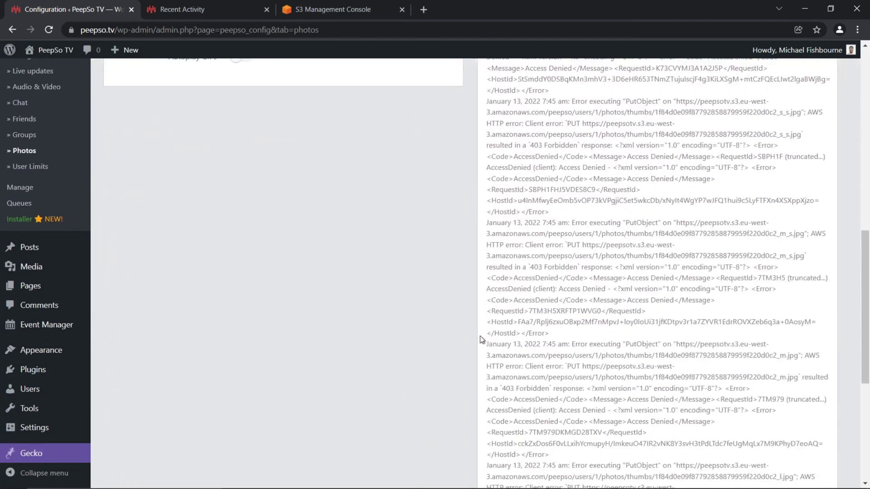
pyautogui.click(425, 417)
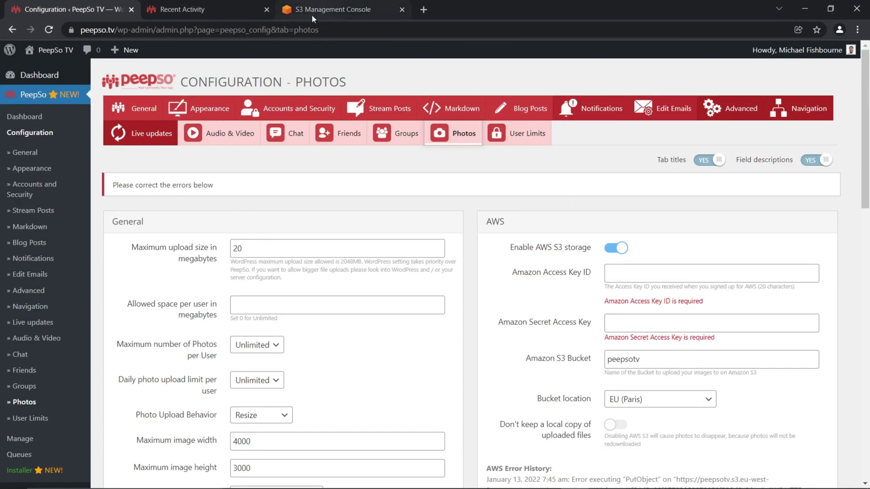
# Reach the IAM Users list through the account's Security credentials page
pyautogui.click(342, 10)
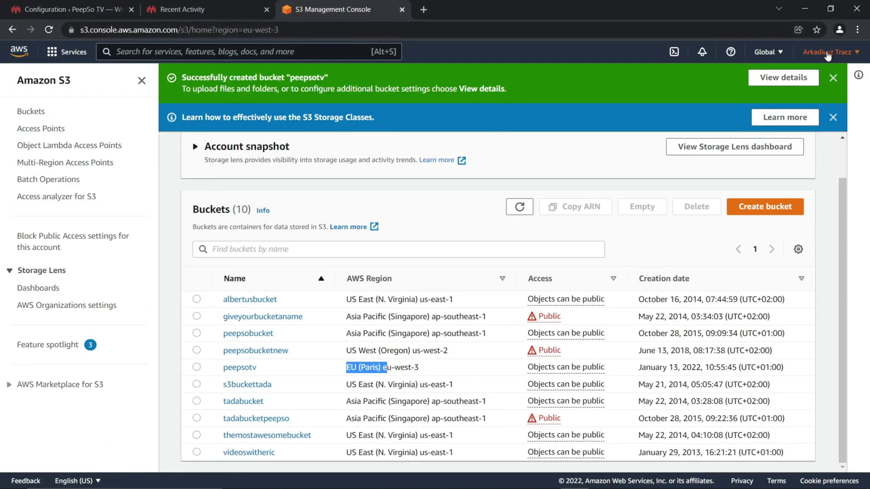
pyautogui.click(857, 54)
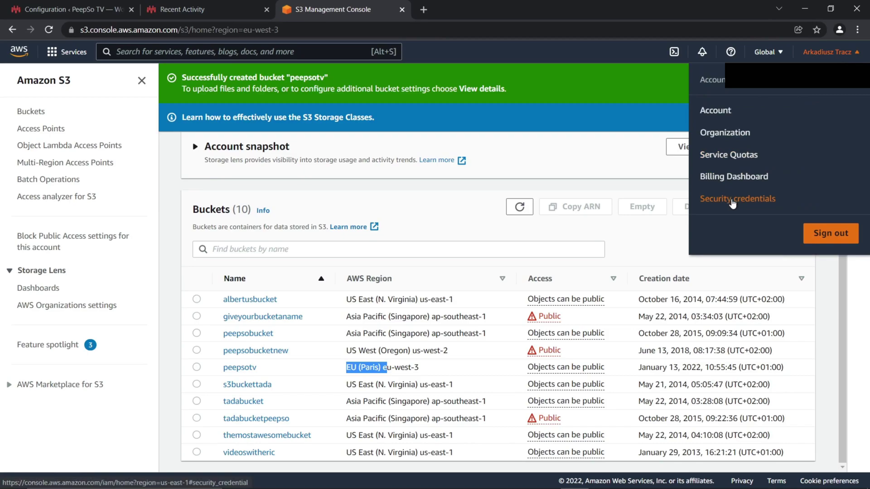
pyautogui.click(759, 200)
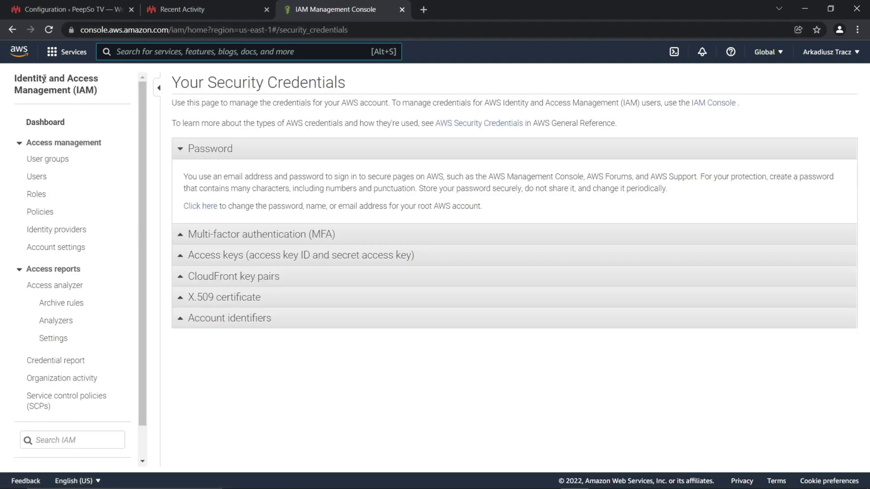
pyautogui.click(38, 179)
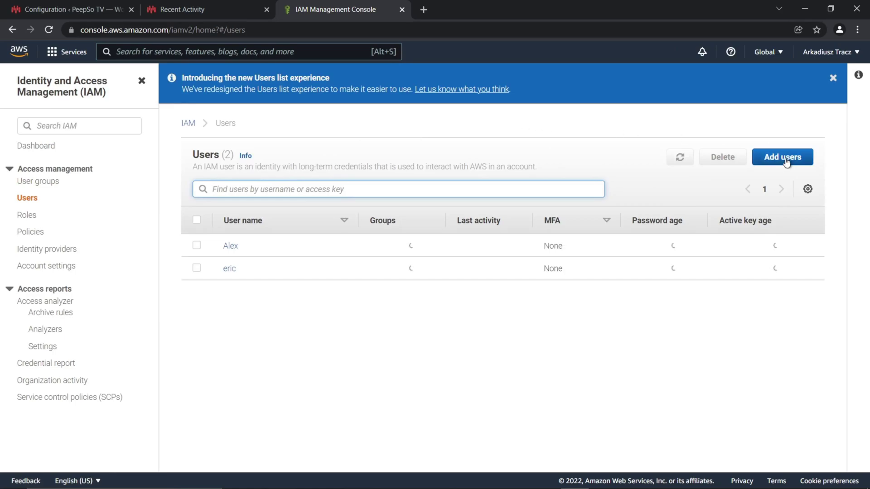
# Add IAM user PeepSoTV with programmatic access-key access and continue to permissions
pyautogui.click(782, 158)
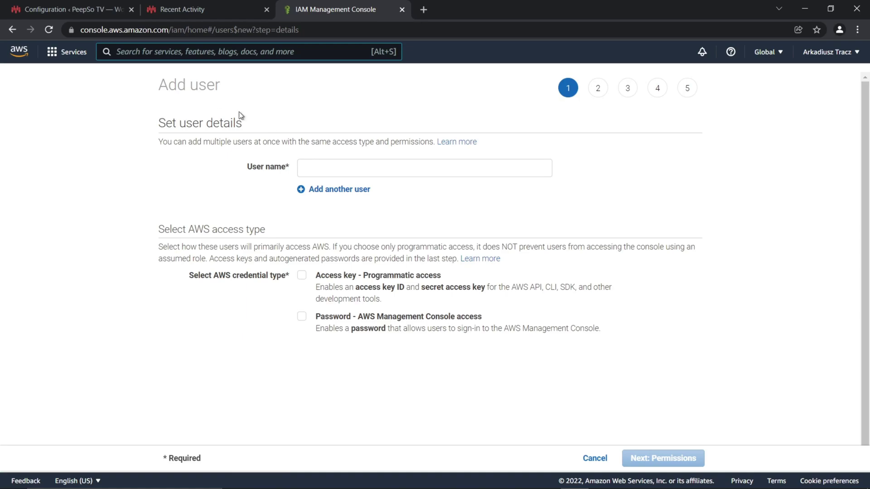
pyautogui.click(326, 163)
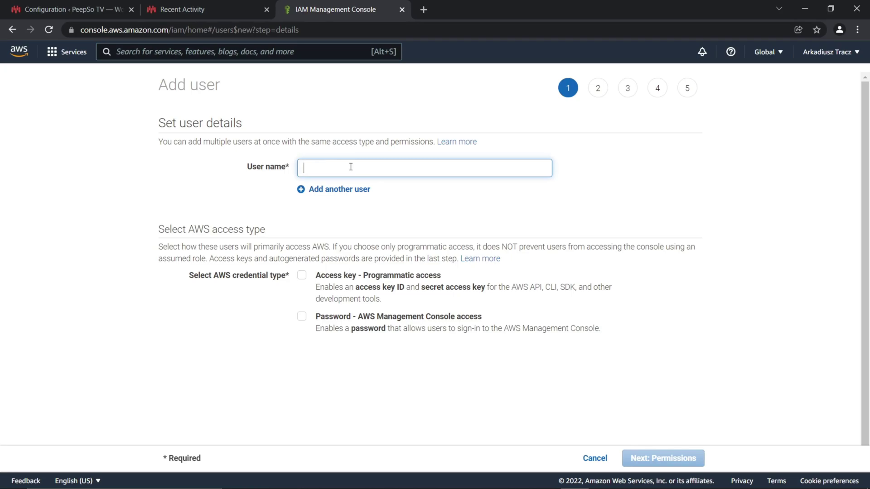
pyautogui.write('pe')
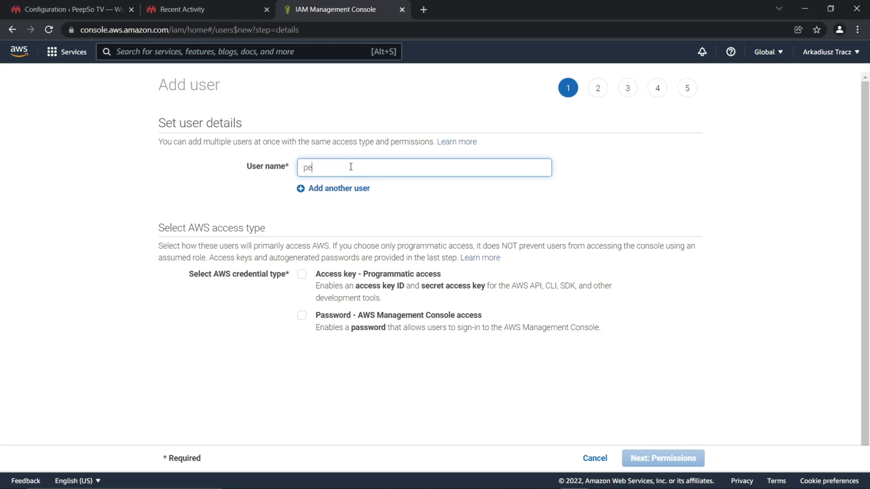
pyautogui.press('BackSpace')
pyautogui.press('BackSpace')
pyautogui.write('P')
pyautogui.moveTo(353, 171); pyautogui.dragTo(303, 171)
pyautogui.scroll(-1, 460, 202)
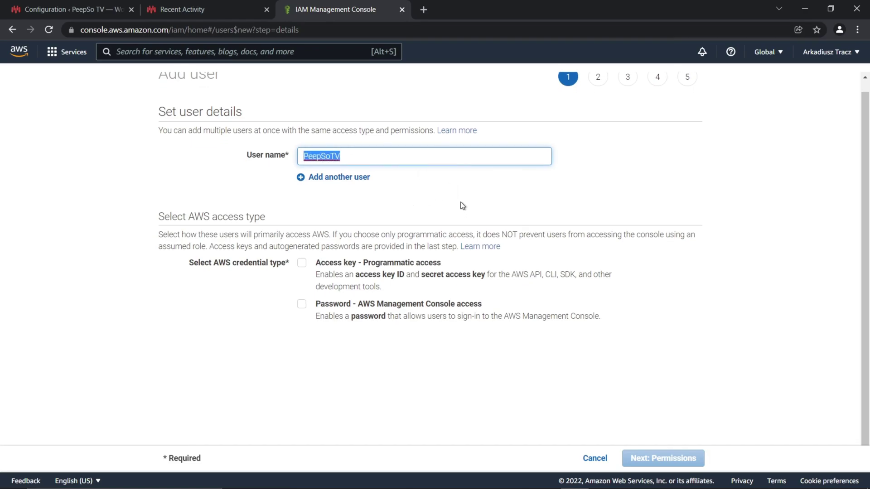
pyautogui.click(303, 264)
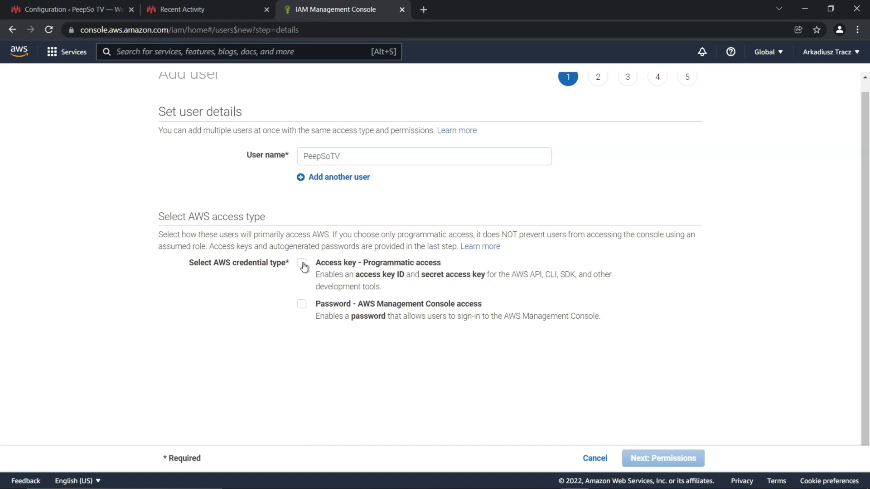
pyautogui.click(649, 459)
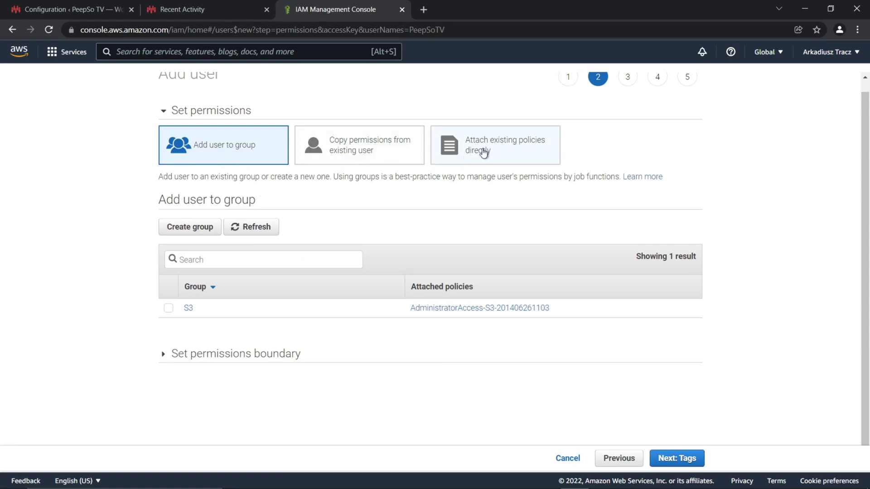
# Attach the AmazonS3FullAccess policy to PeepSoTV, skip tags, and reach the review page
pyautogui.click(484, 153)
pyautogui.scroll(-3, 578, 161)
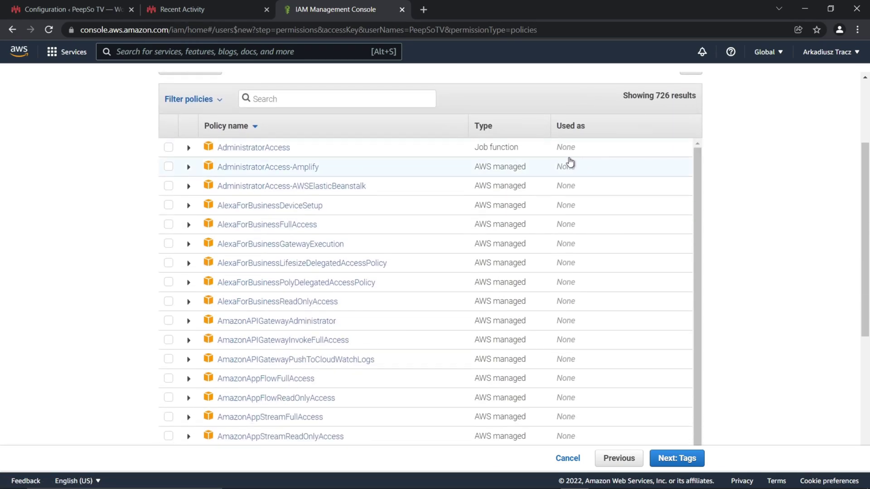
pyautogui.click(281, 98)
pyautogui.write('s3')
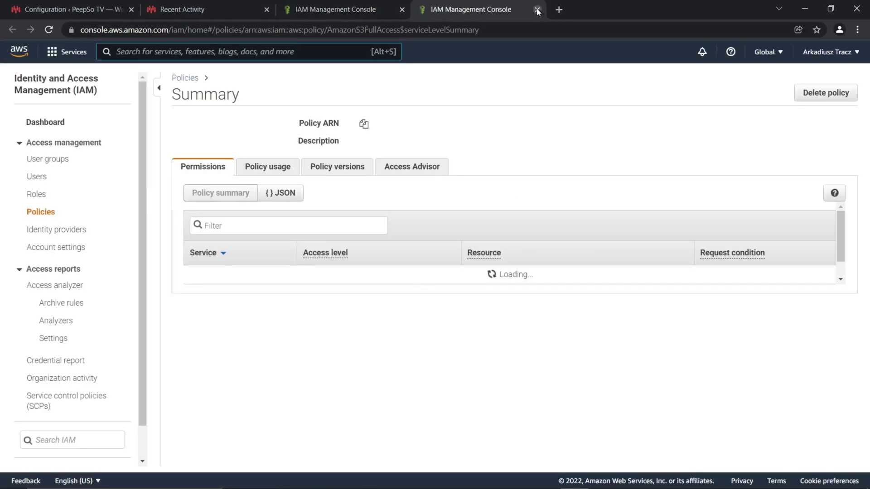
pyautogui.click(537, 10)
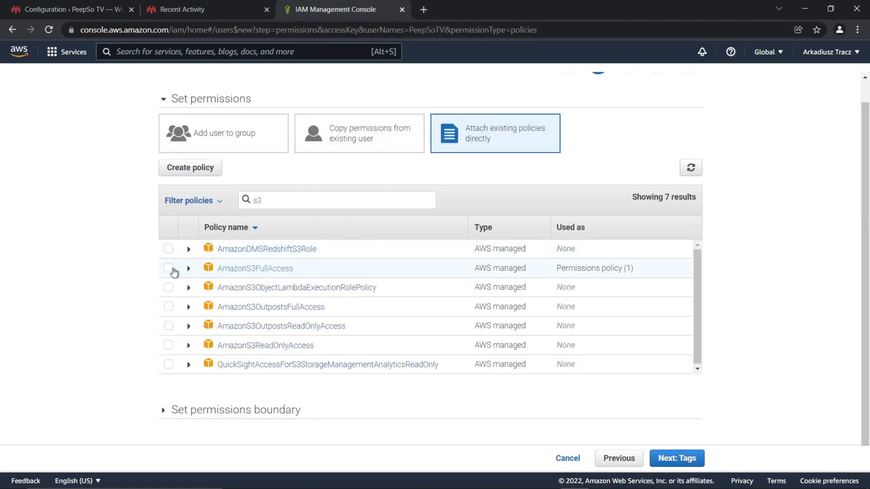
pyautogui.click(169, 267)
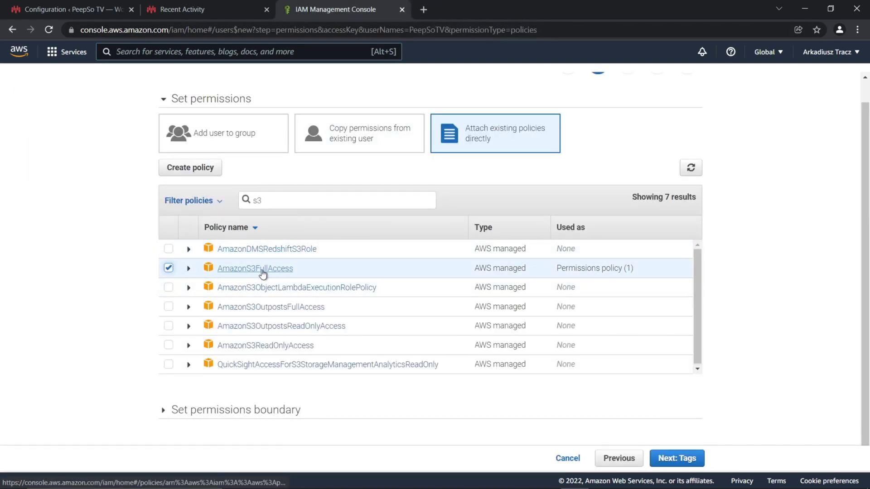
pyautogui.click(676, 458)
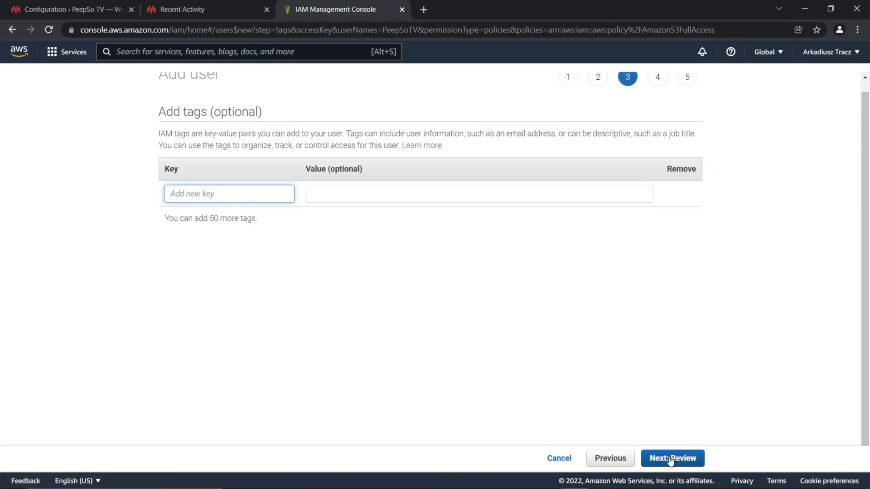
pyautogui.click(671, 459)
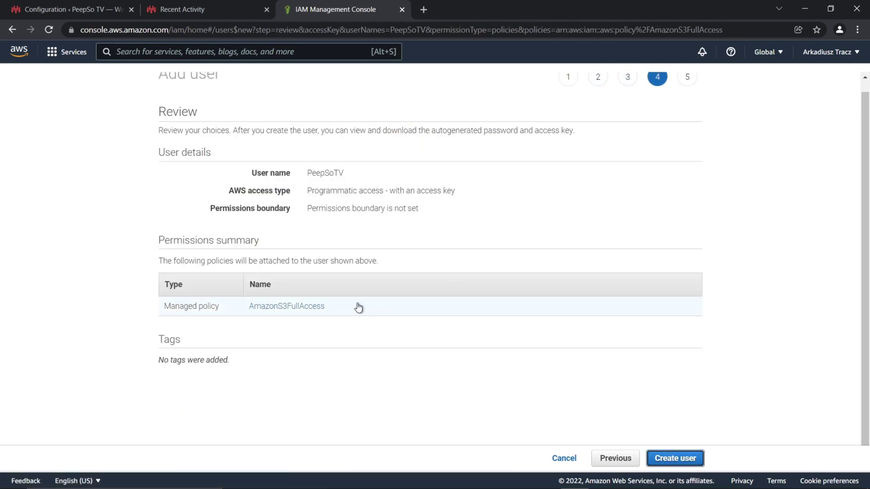
# Create the PeepSoTV user and reveal its secret access key
pyautogui.click(675, 460)
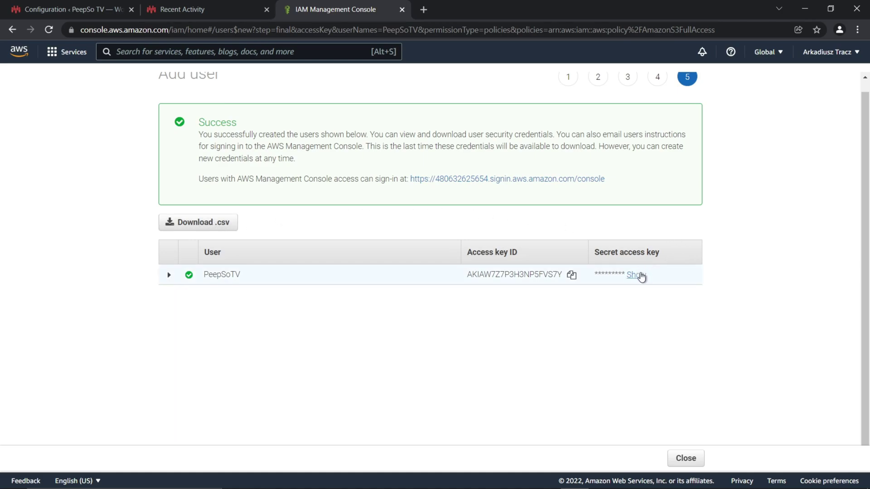
pyautogui.click(636, 275)
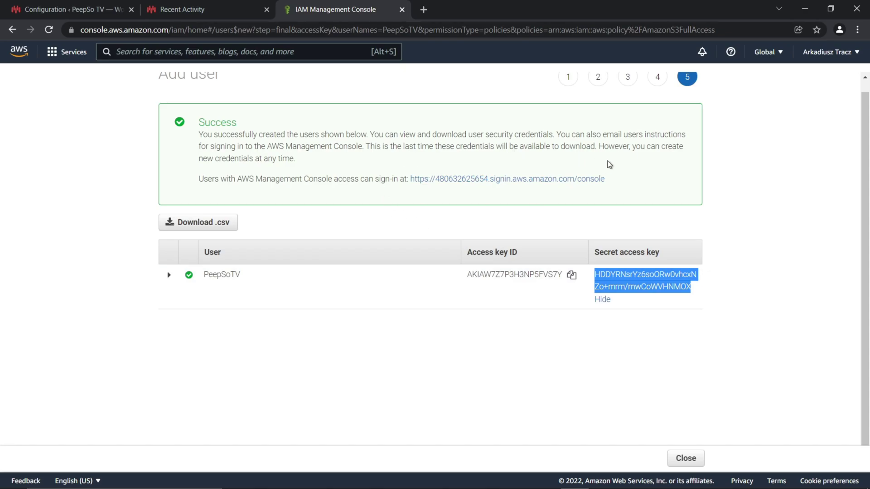
pyautogui.moveTo(599, 146); pyautogui.dragTo(298, 162)
pyautogui.click(366, 217)
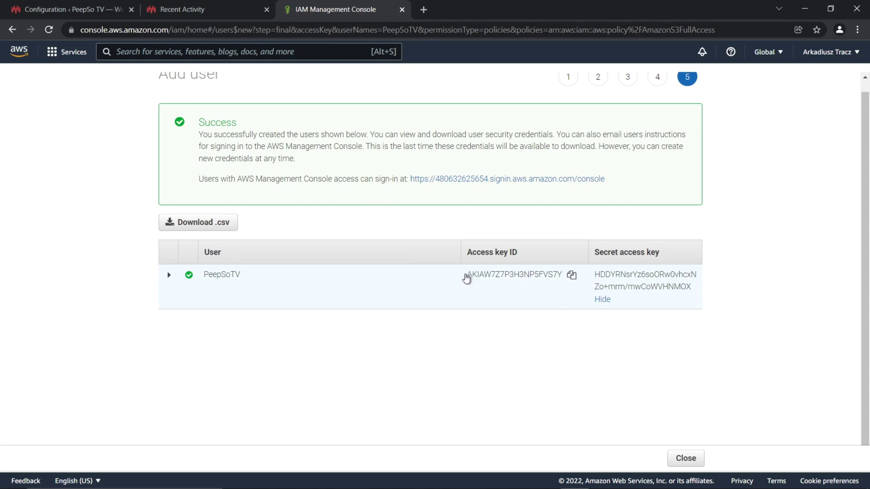
# Copy the user's access key ID and return to PeepSo's Photos settings
pyautogui.moveTo(467, 277); pyautogui.dragTo(560, 276)
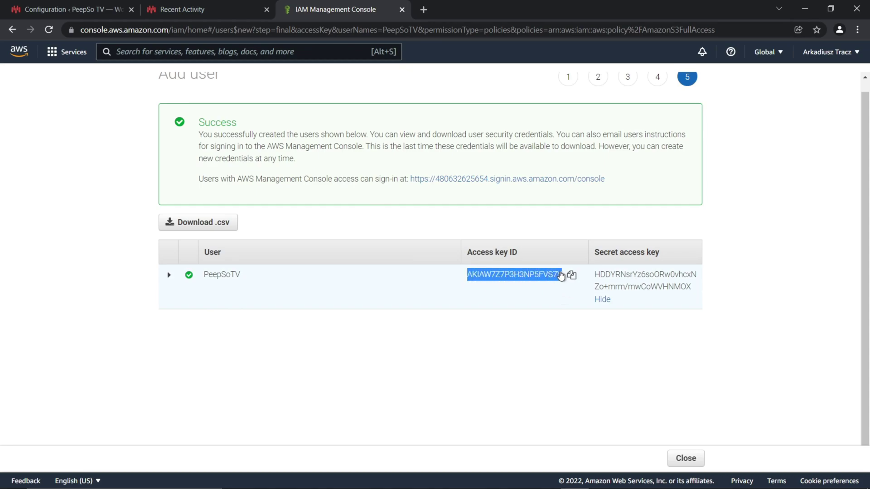
pyautogui.rightClick(529, 273)
pyautogui.click(546, 281)
pyautogui.click(62, 9)
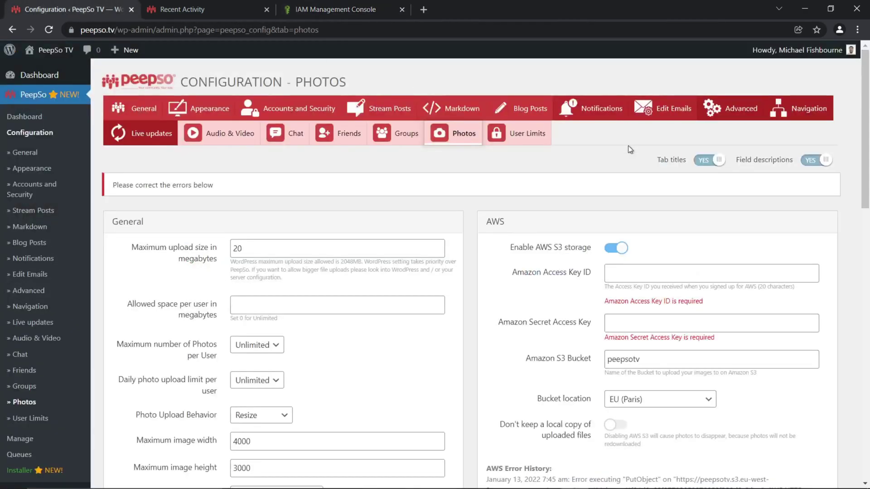
# Paste the access key ID into PeepSo's AWS access key field
pyautogui.click(636, 272)
pyautogui.rightClick(632, 271)
pyautogui.click(666, 361)
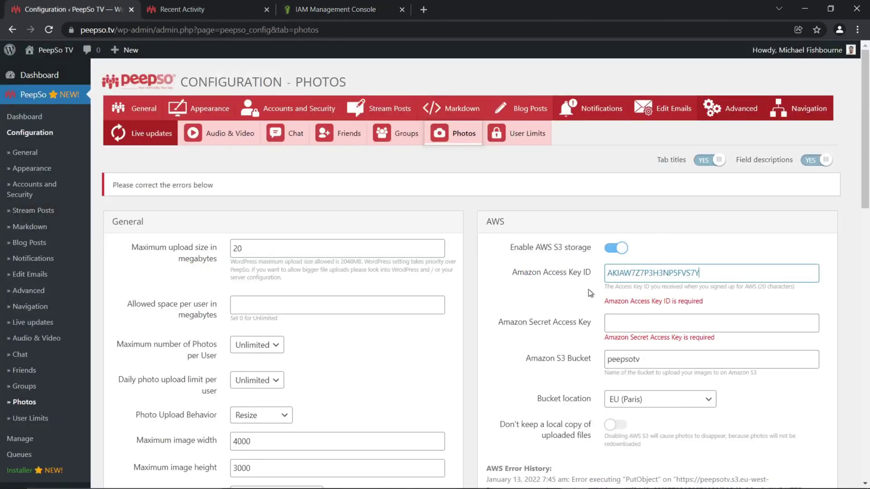
# Copy the secret access key from IAM, paste it into PeepSo, and save the settings
pyautogui.click(306, 14)
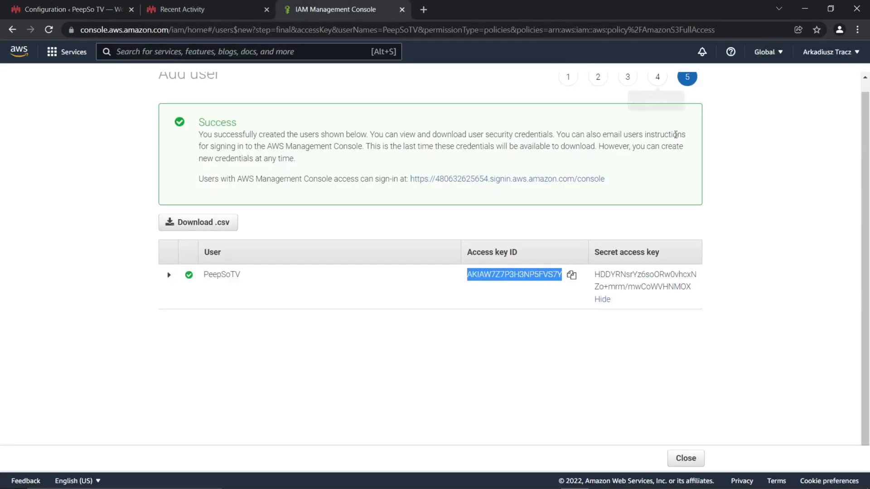
pyautogui.moveTo(702, 289); pyautogui.dragTo(600, 281)
pyautogui.rightClick(609, 278)
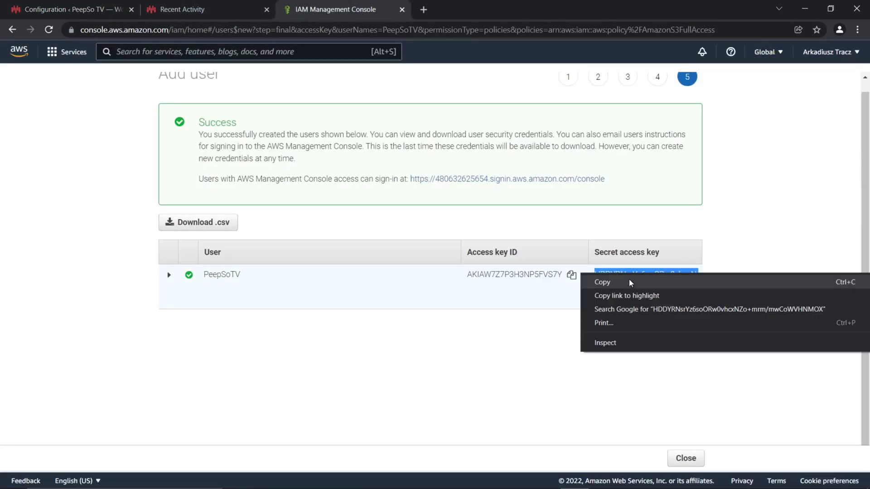
pyautogui.click(628, 284)
pyautogui.click(68, 10)
pyautogui.click(621, 323)
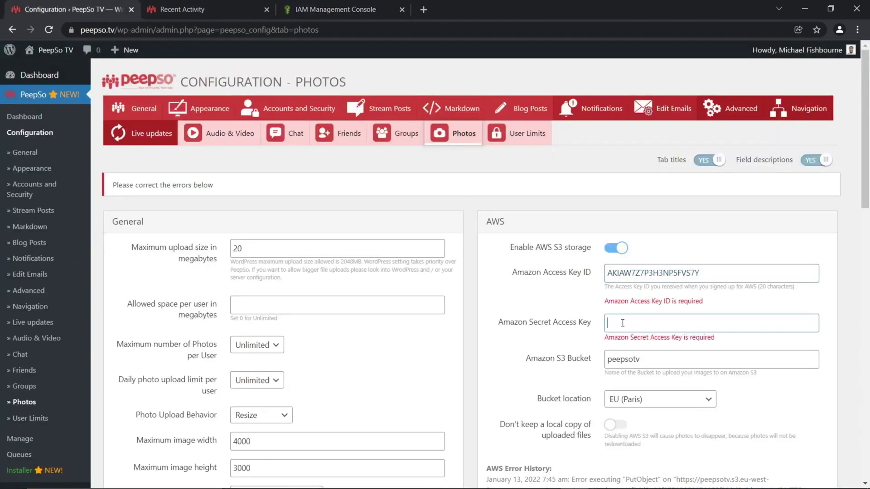
pyautogui.rightClick(621, 324)
pyautogui.click(652, 236)
pyautogui.scroll(-15, 466, 279)
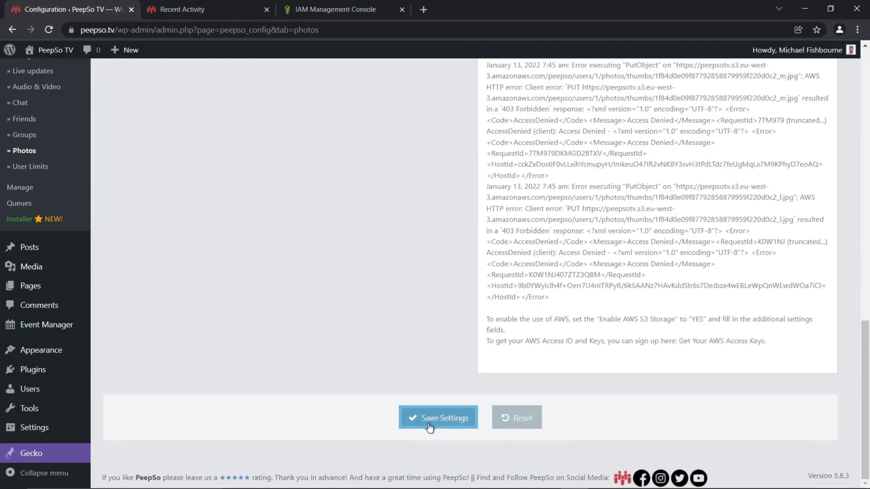
pyautogui.click(433, 424)
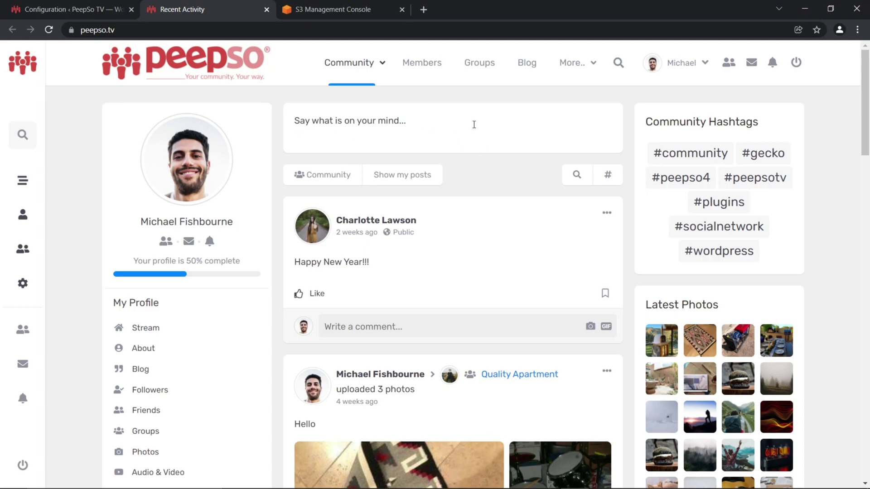
# Publish a photo post with the apartment building image and the Axtone album cover
pyautogui.click(371, 127)
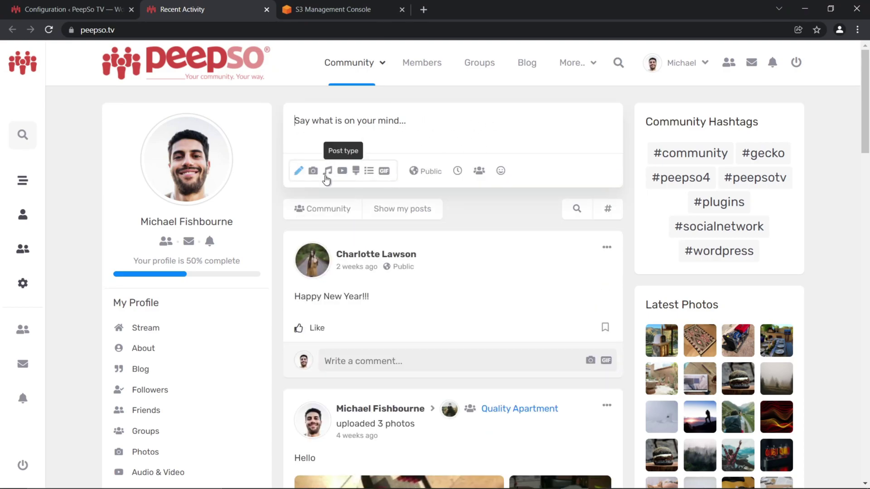
pyautogui.click(326, 174)
pyautogui.click(321, 219)
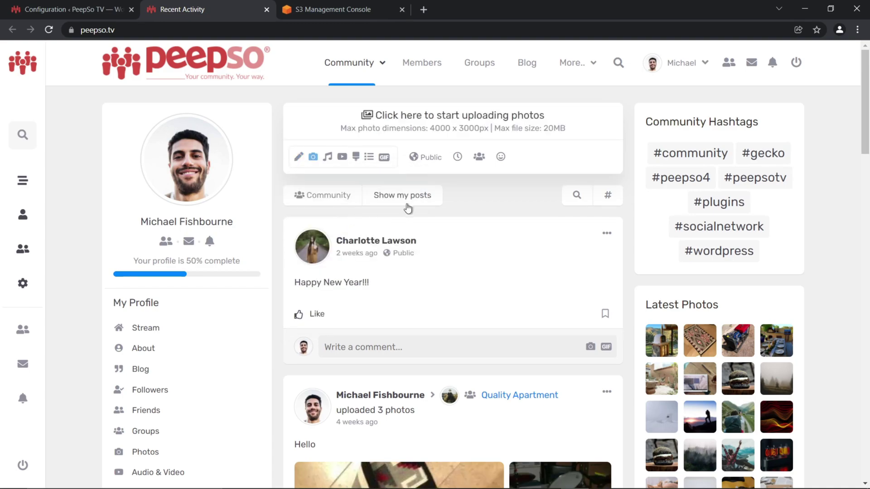
pyautogui.click(481, 120)
pyautogui.click(440, 109)
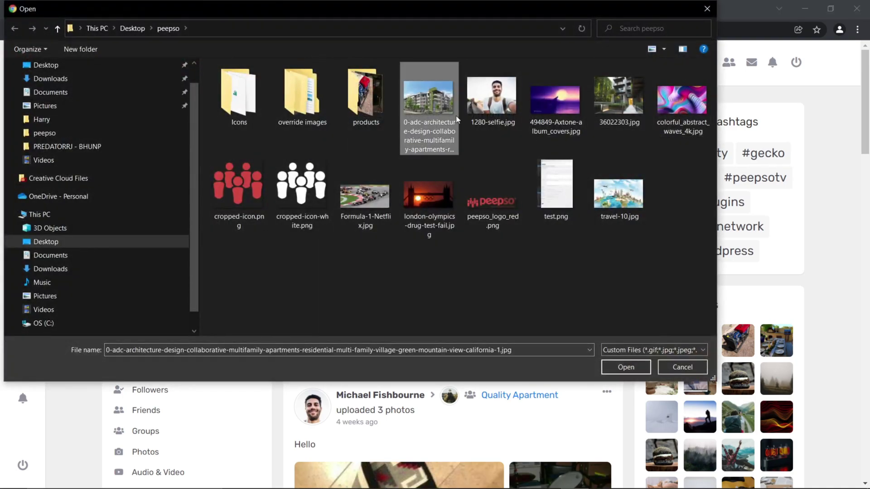
pyautogui.keyDown('ctrl'); pyautogui.click(556, 104); pyautogui.keyUp('ctrl')
pyautogui.click(624, 371)
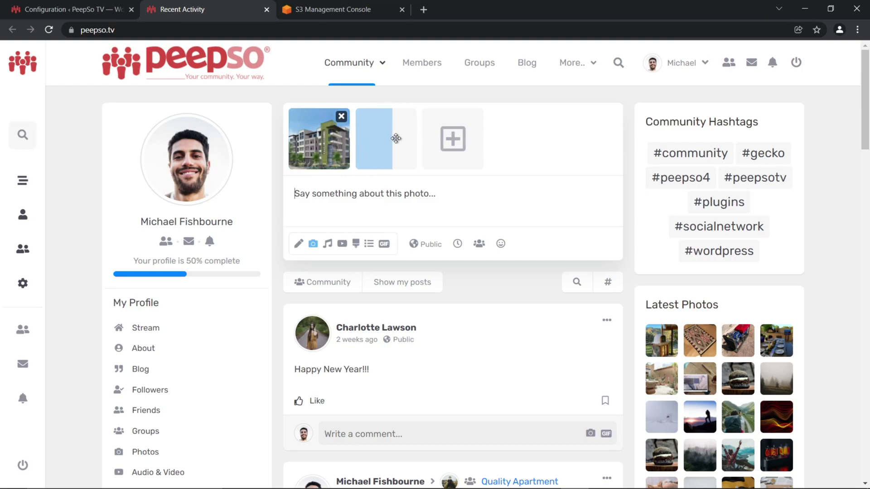
pyautogui.click(595, 244)
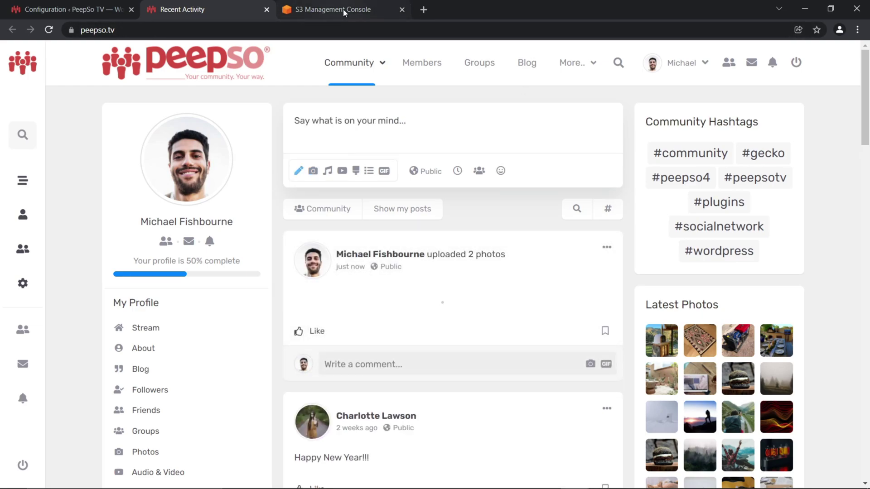
# Browse the peepsotv bucket to peepso/users/1/photos/ and confirm the two uploaded jpg files
pyautogui.click(389, 11)
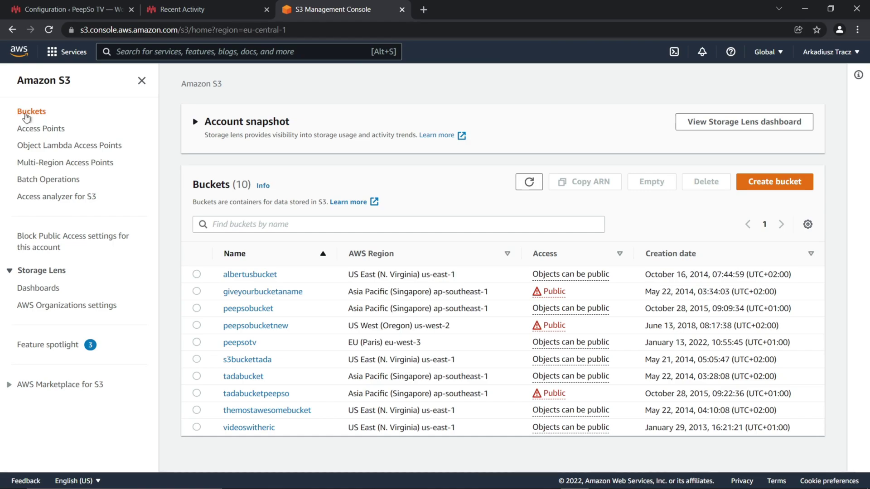
pyautogui.click(240, 343)
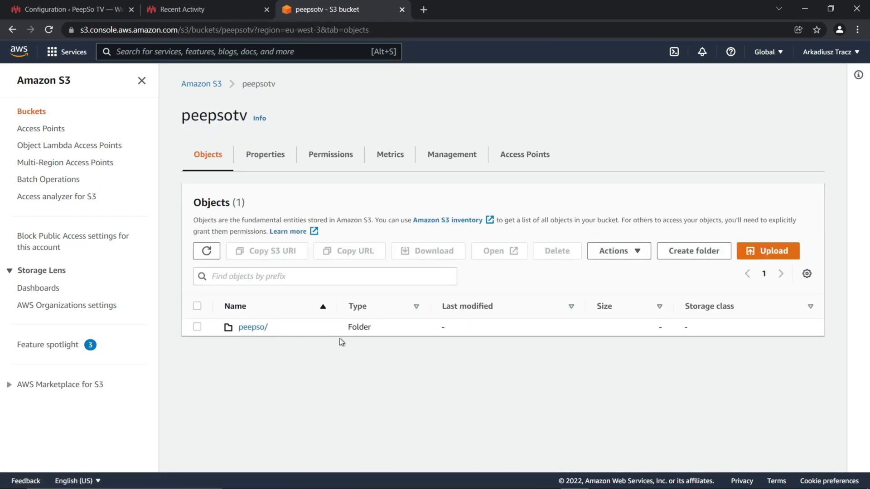
pyautogui.click(262, 329)
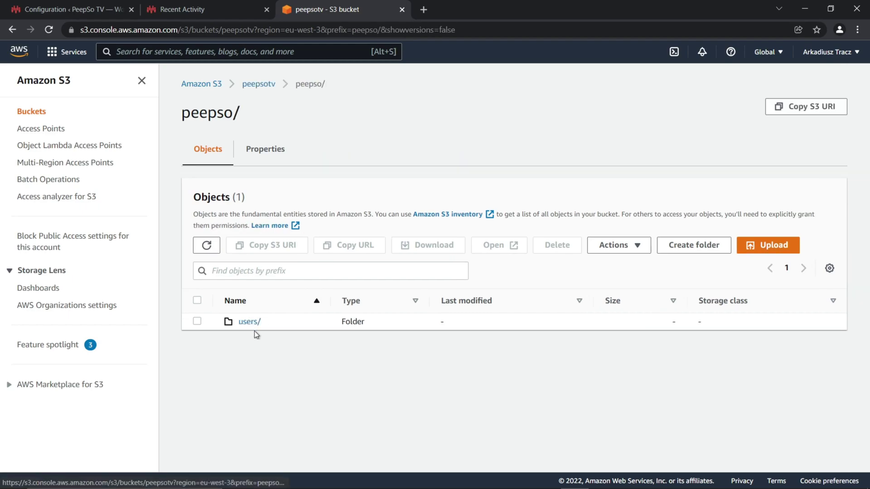
pyautogui.click(249, 323)
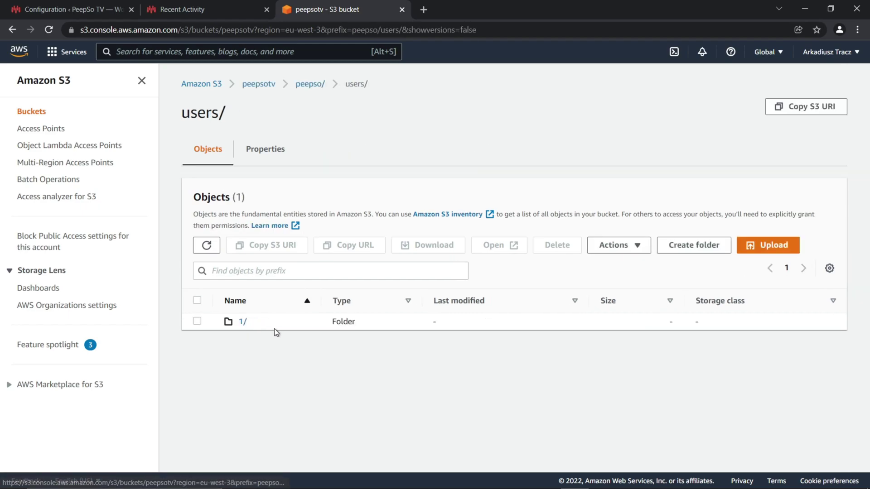
pyautogui.click(240, 321)
pyautogui.click(252, 322)
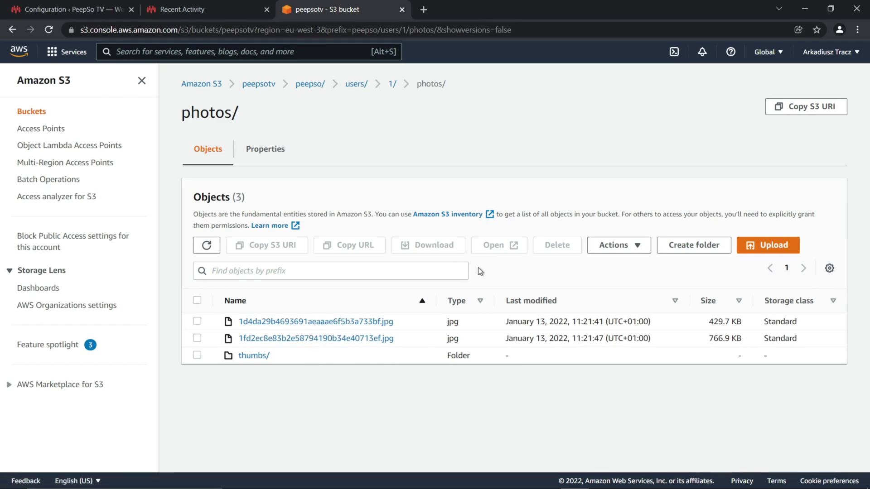
pyautogui.click(191, 13)
# Open the building photo in its own tab and confirm its peepsotv.s3.eu-west-3.amazonaws.com address
pyautogui.scroll(-3, 497, 250)
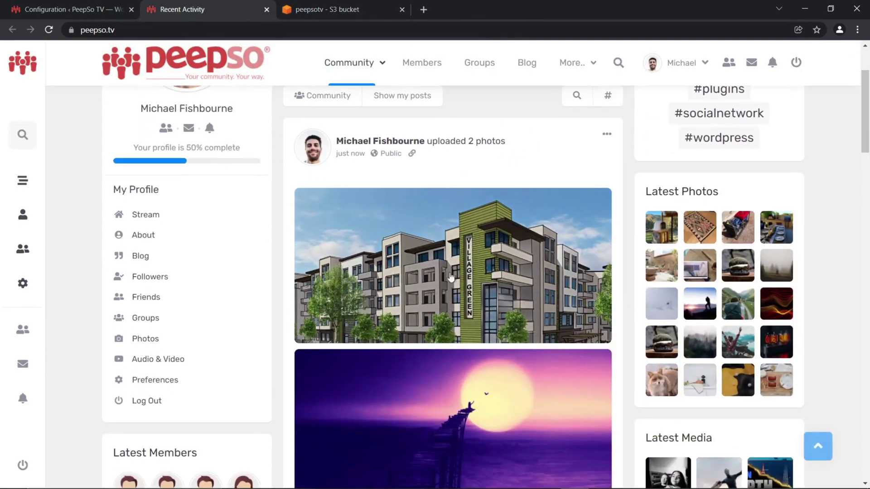
pyautogui.click(497, 251)
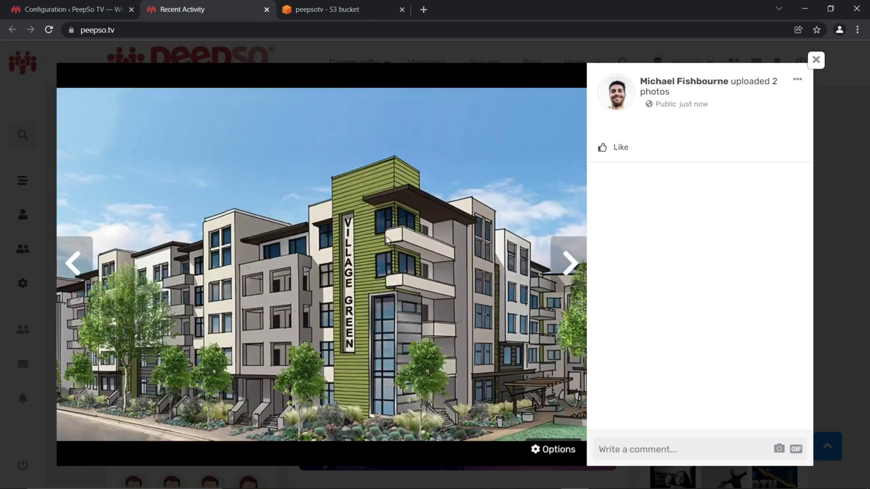
pyautogui.rightClick(320, 220)
pyautogui.click(370, 229)
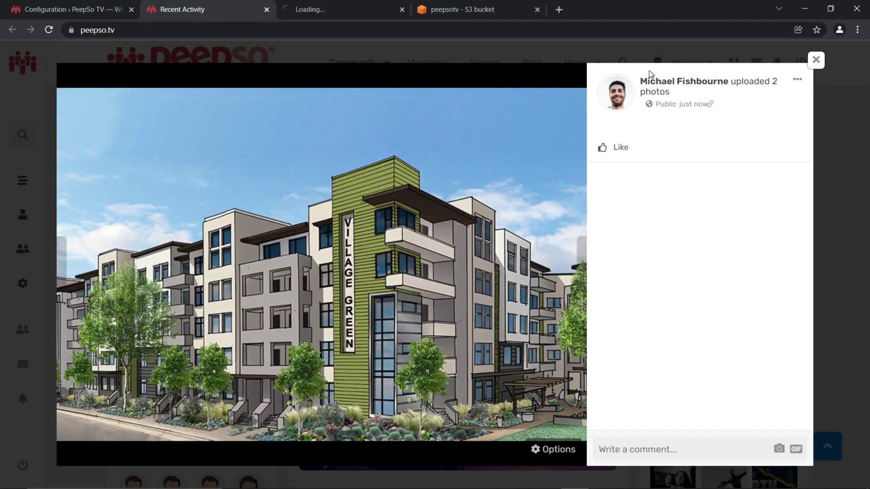
pyautogui.click(347, 9)
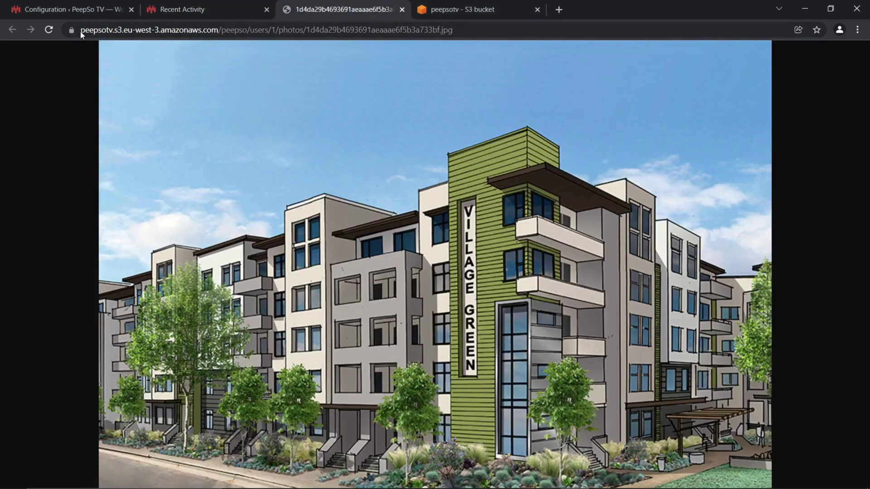
pyautogui.moveTo(81, 30); pyautogui.dragTo(233, 30)
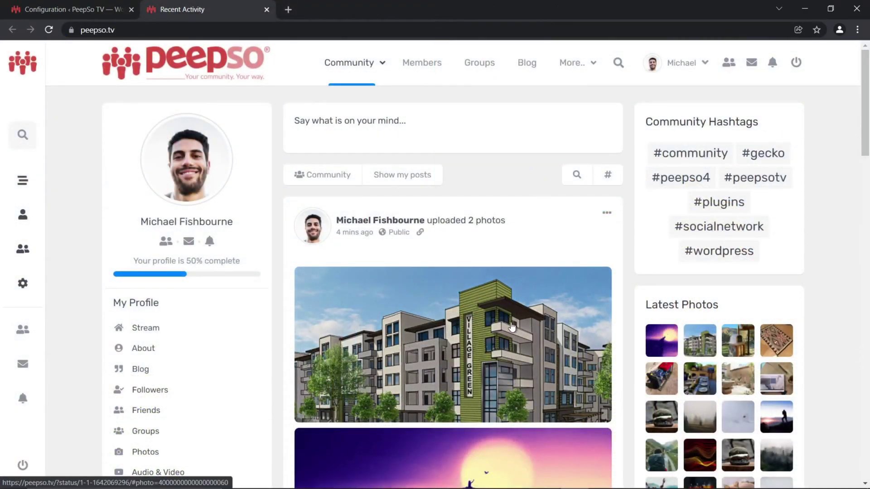
pyautogui.scroll(-1, 512, 326)
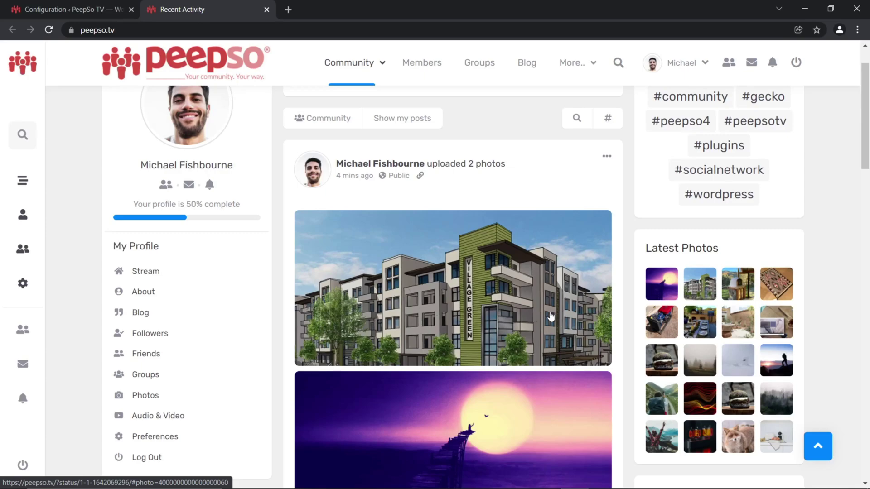
pyautogui.scroll(1, 526, 326)
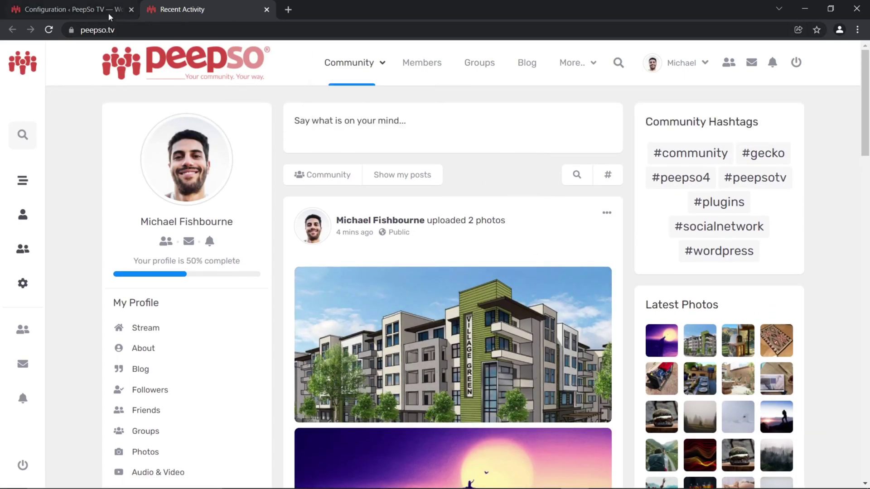
# Switch off AWS S3 storage in PeepSo's Photos settings and save
pyautogui.click(70, 10)
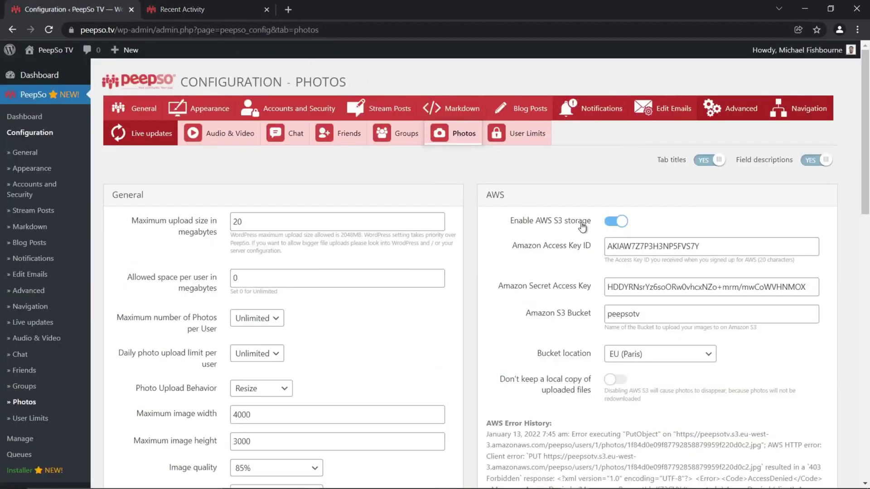
pyautogui.click(618, 222)
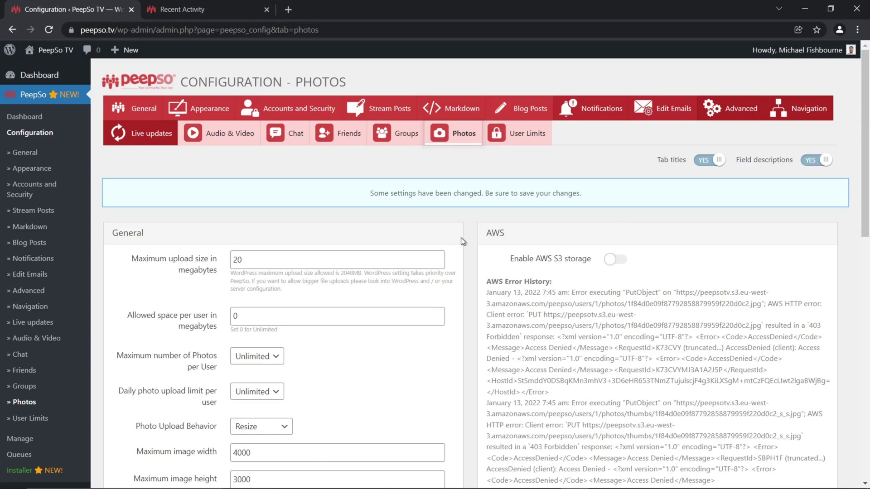
pyautogui.scroll(-10, 461, 238)
pyautogui.click(409, 416)
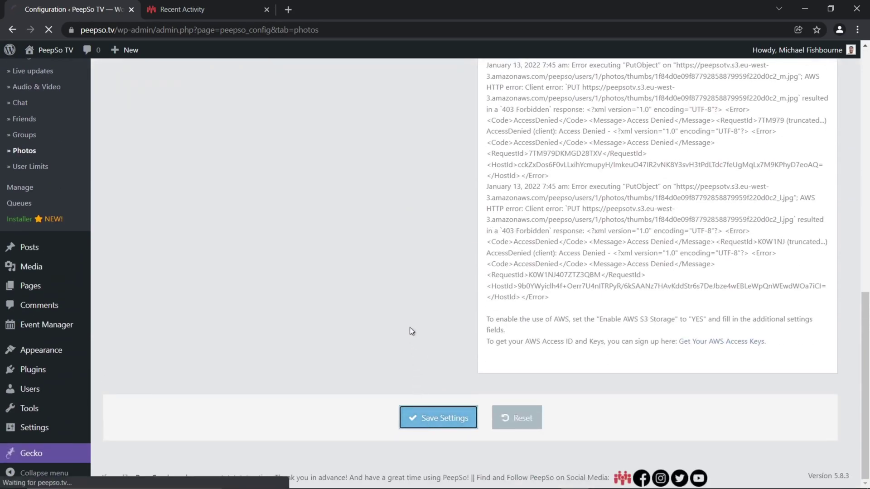
# Reload the stream and confirm the building photo now loads from the local wp-content path
pyautogui.click(191, 9)
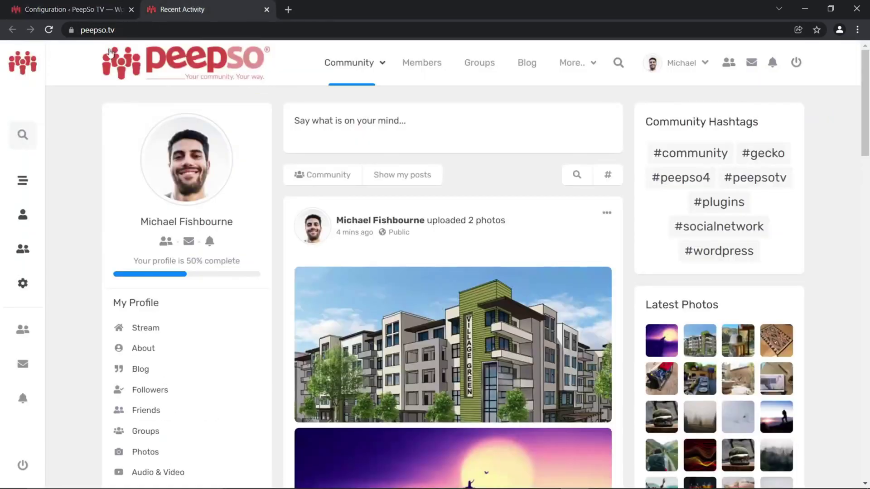
pyautogui.click(49, 30)
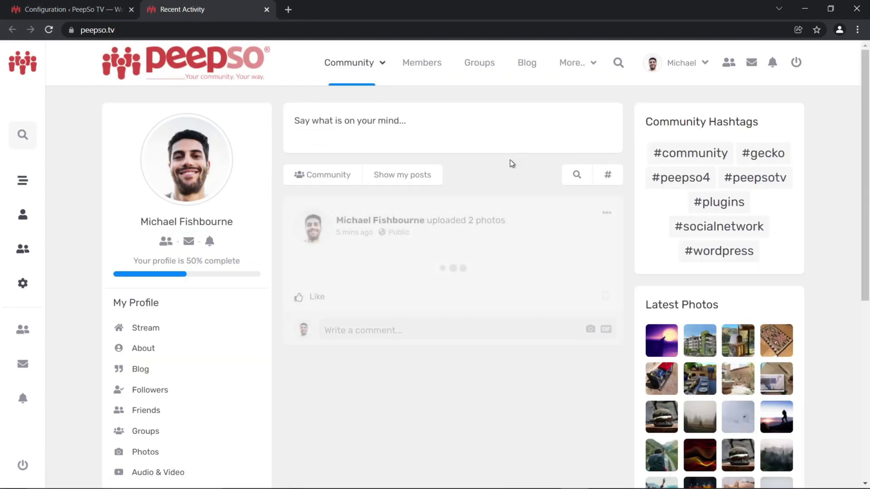
pyautogui.scroll(-2, 449, 213)
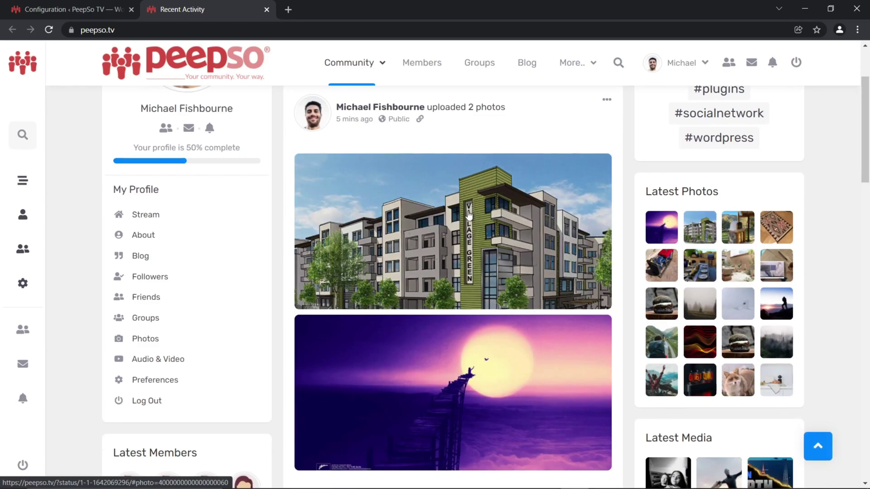
pyautogui.click(469, 214)
pyautogui.rightClick(314, 207)
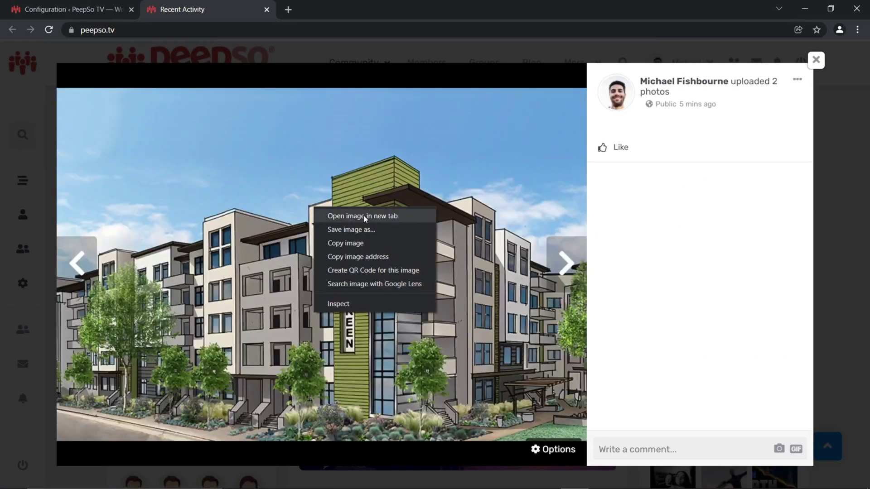
pyautogui.click(365, 216)
pyautogui.click(330, 11)
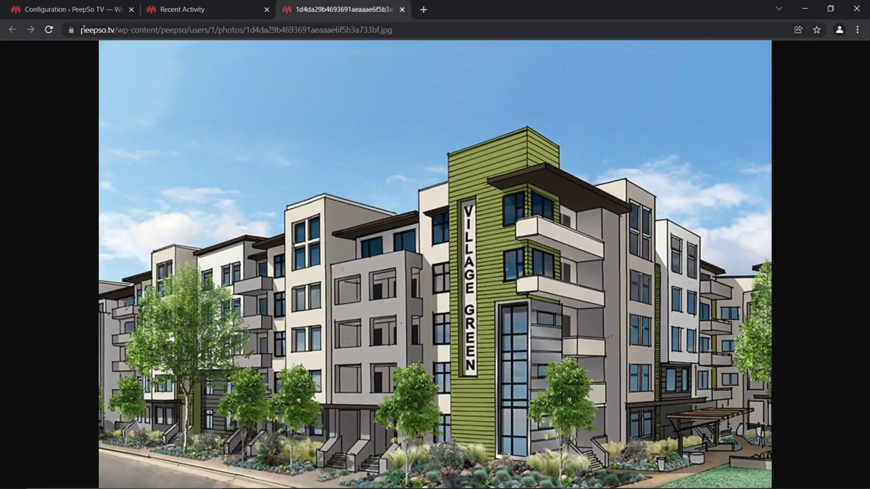
pyautogui.moveTo(82, 29); pyautogui.dragTo(399, 11)
pyautogui.click(401, 10)
# Switch AWS S3 storage back on in the Photos settings and save
pyautogui.click(109, 9)
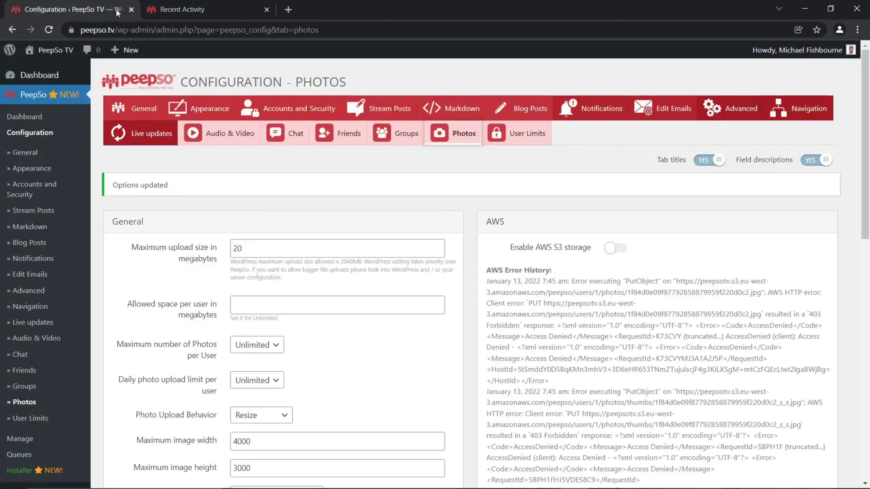
pyautogui.click(614, 248)
pyautogui.scroll(-10, 460, 225)
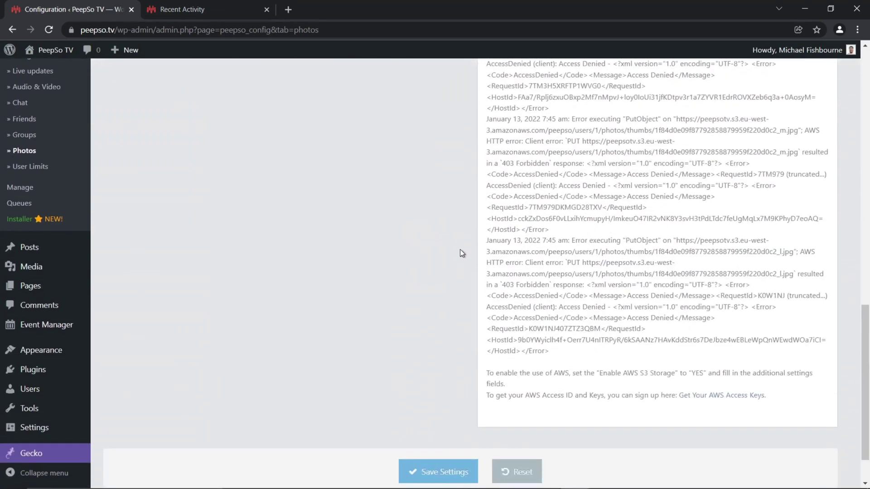
pyautogui.scroll(-2, 460, 254)
pyautogui.click(430, 419)
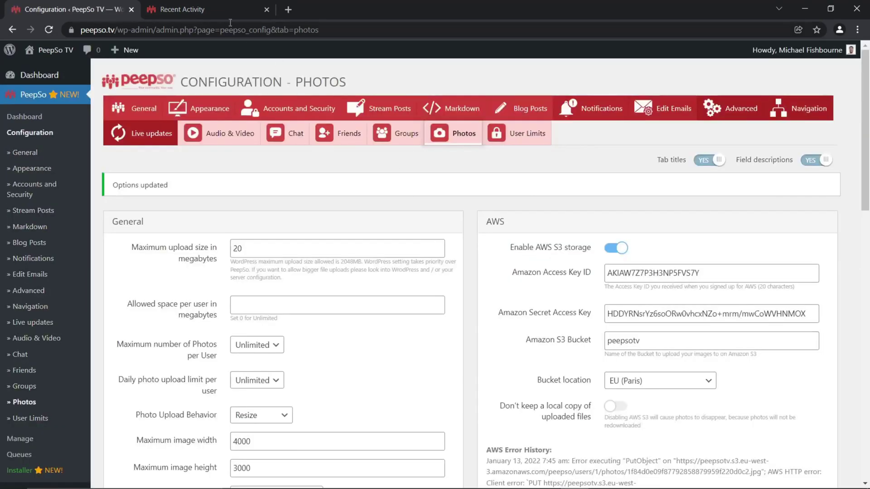
# Reload the activity stream and confirm the photo's address is the S3 host
pyautogui.click(227, 10)
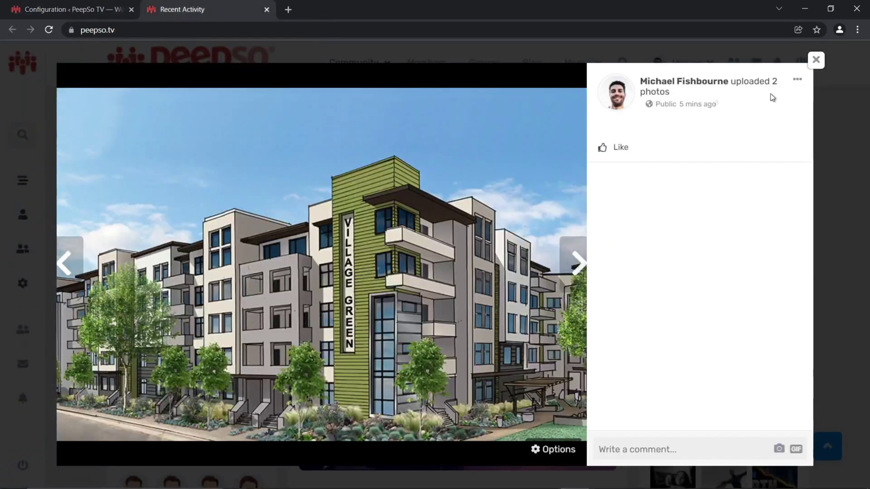
pyautogui.click(816, 61)
pyautogui.click(48, 29)
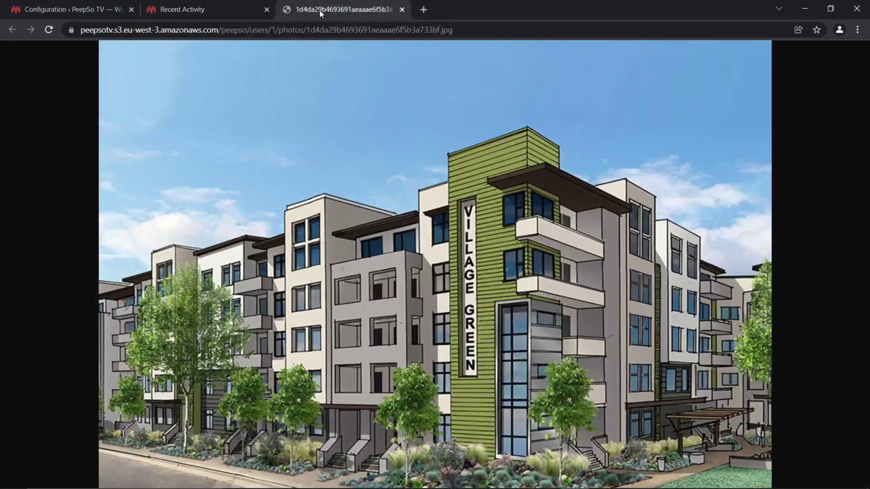
pyautogui.moveTo(115, 28); pyautogui.dragTo(217, 29)
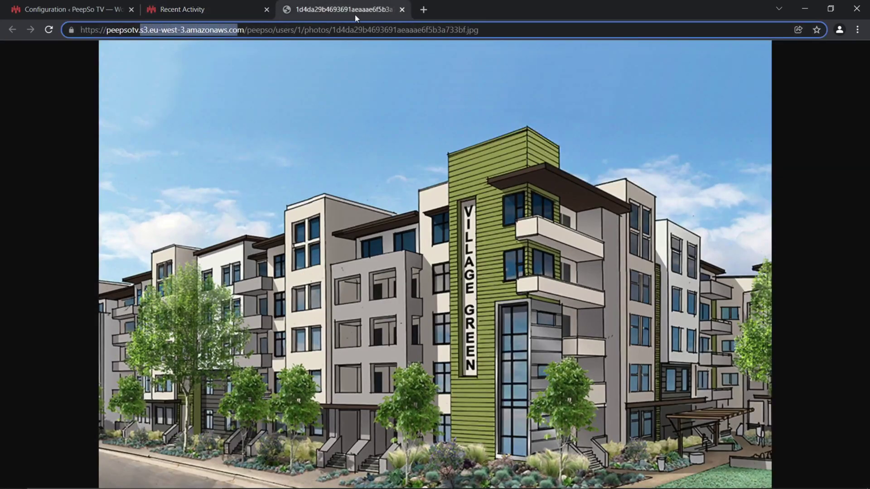
pyautogui.click(401, 10)
pyautogui.click(70, 10)
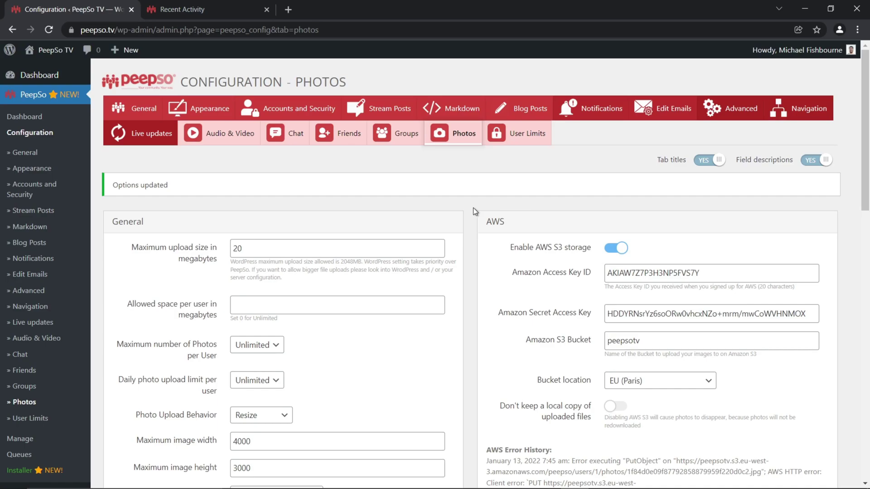
# Turn on "Don't keep a local copy of uploaded files" and save the Photos settings
pyautogui.scroll(-1, 467, 199)
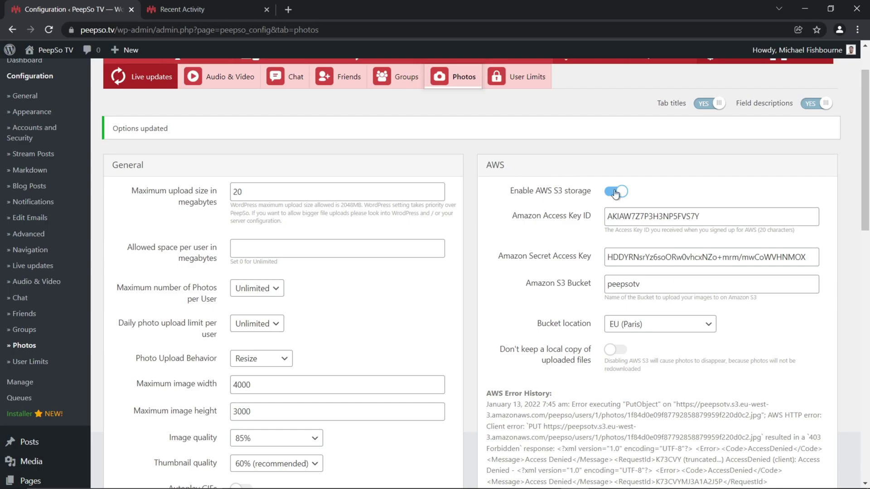
pyautogui.scroll(-2, 474, 204)
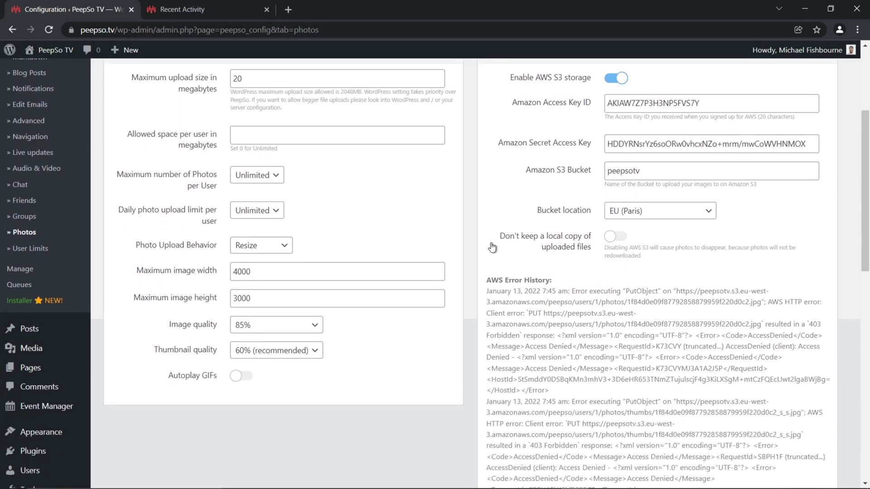
pyautogui.moveTo(498, 236); pyautogui.dragTo(594, 250)
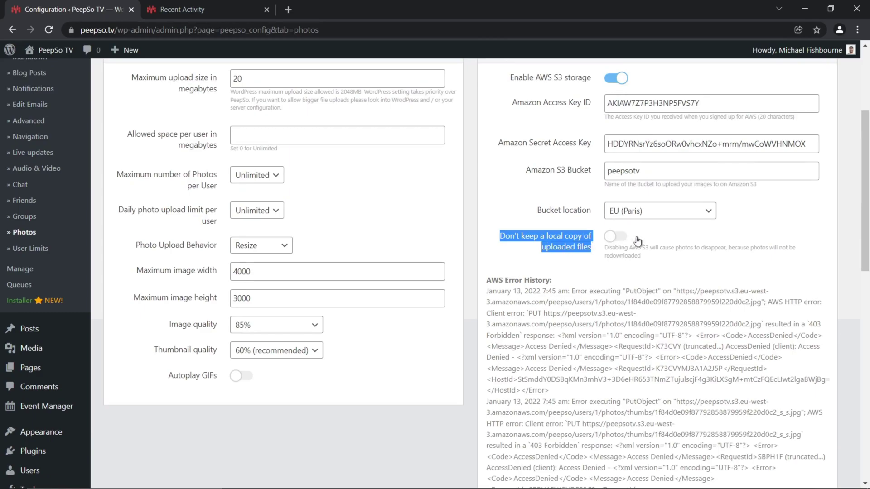
pyautogui.click(616, 236)
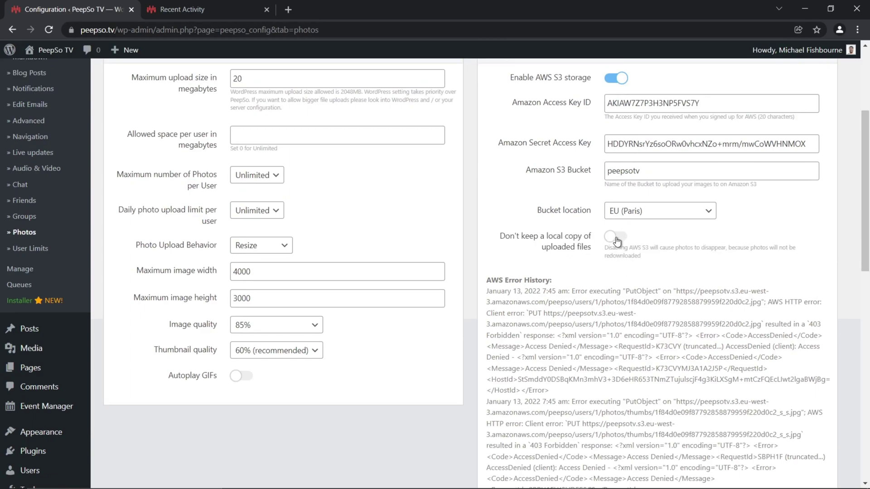
pyautogui.scroll(1, 652, 242)
pyautogui.scroll(-3, 469, 233)
pyautogui.scroll(-8, 469, 234)
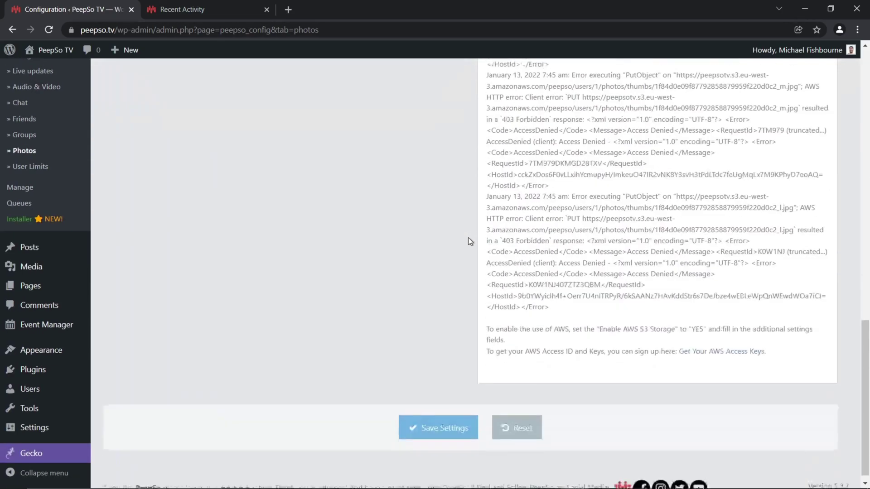
pyautogui.click(431, 418)
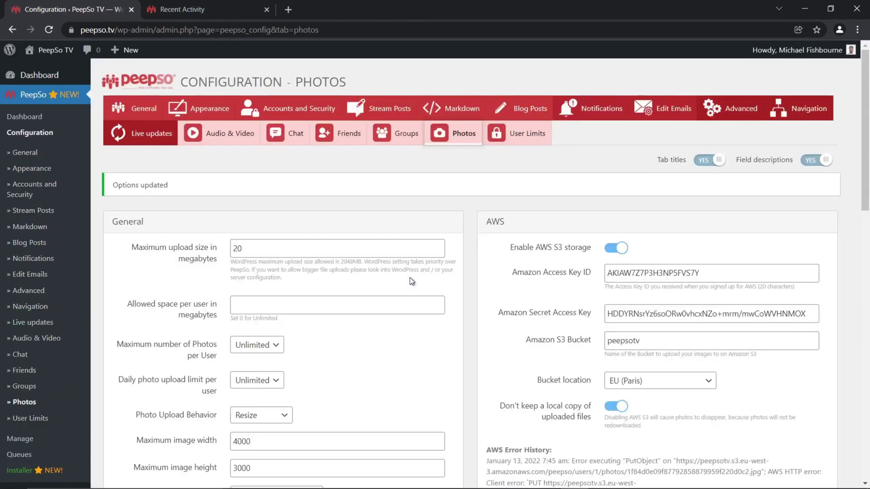
# Publish a new photo post containing colorful_abstract_waves_4k.jpg to the community activity stream
pyautogui.click(182, 9)
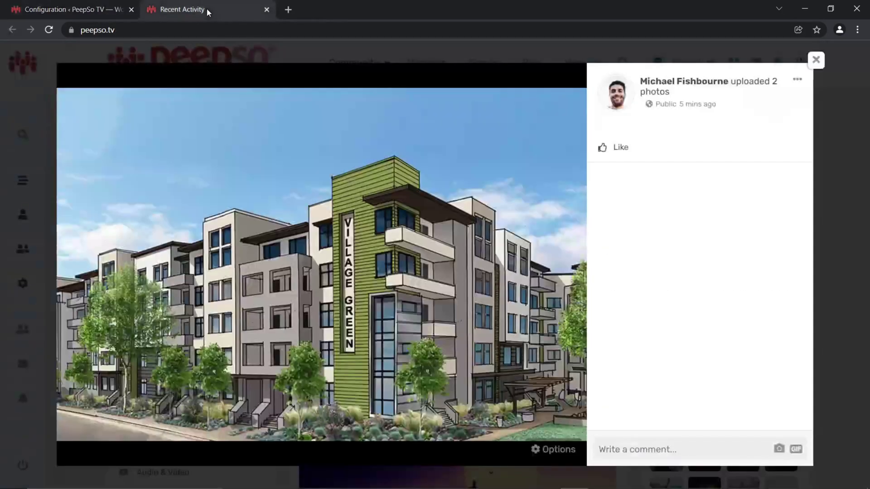
pyautogui.click(814, 60)
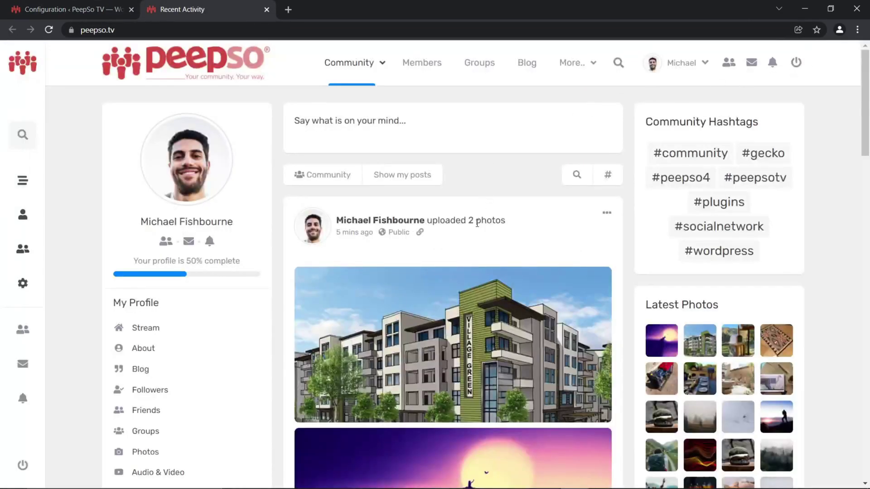
pyautogui.click(345, 120)
pyautogui.click(349, 172)
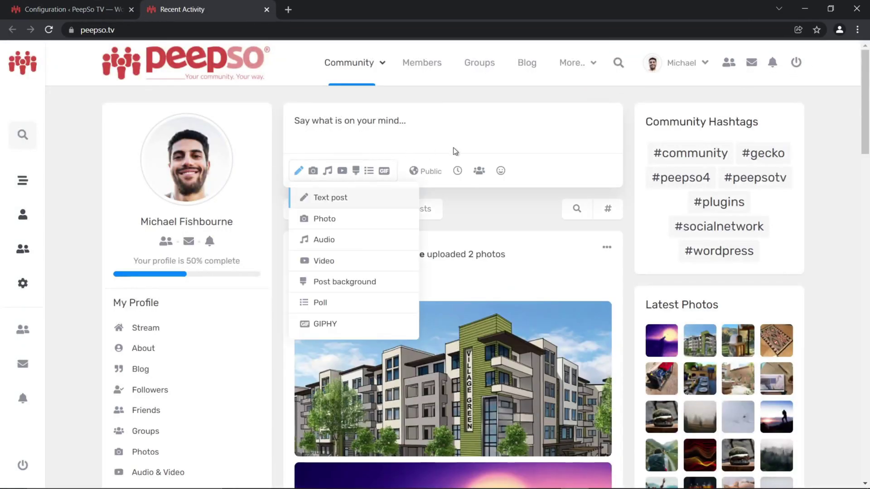
pyautogui.click(327, 219)
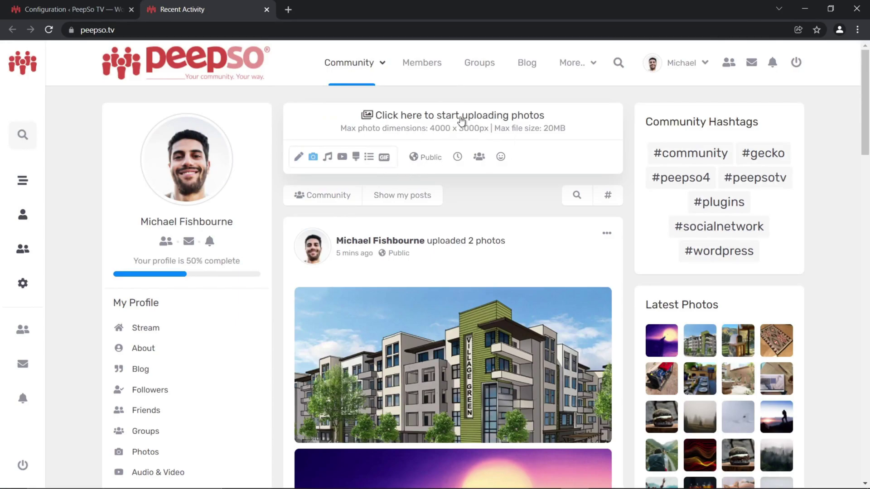
pyautogui.click(493, 116)
pyautogui.click(687, 103)
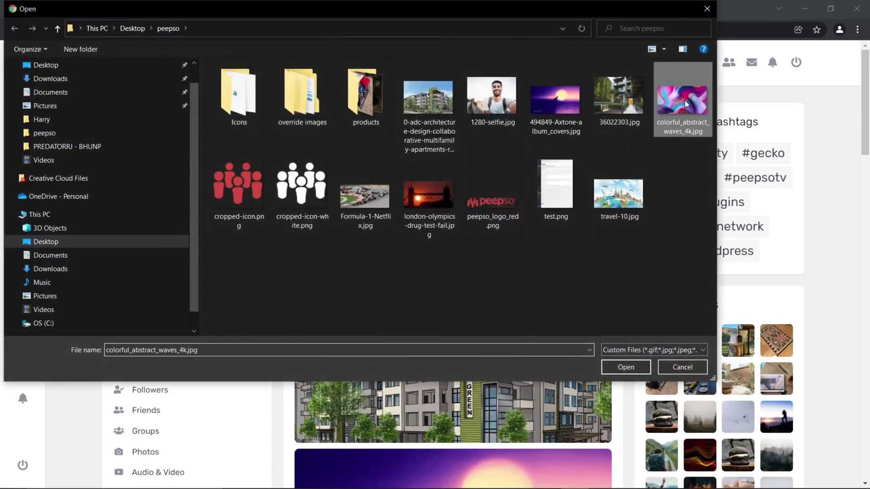
pyautogui.click(626, 367)
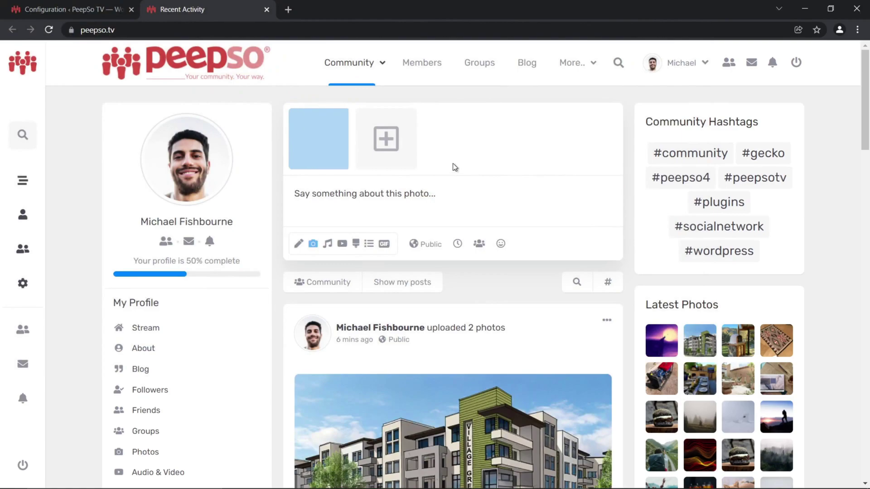
pyautogui.click(593, 245)
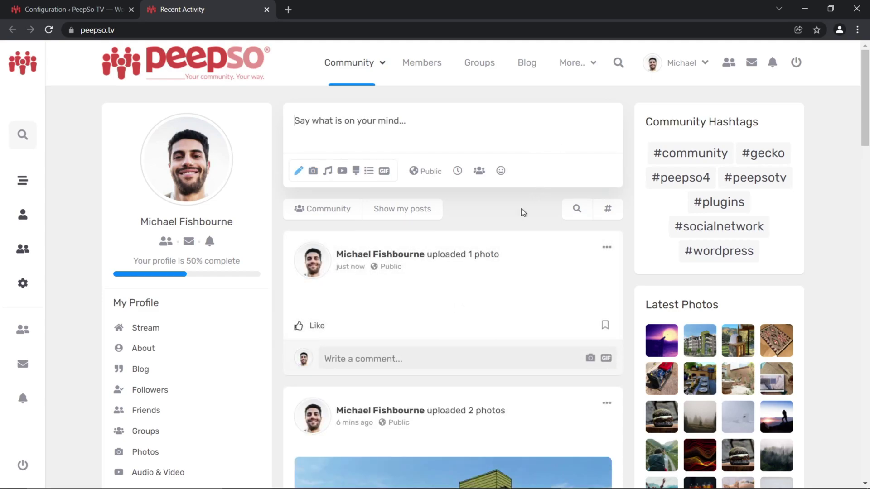
pyautogui.scroll(-2, 516, 217)
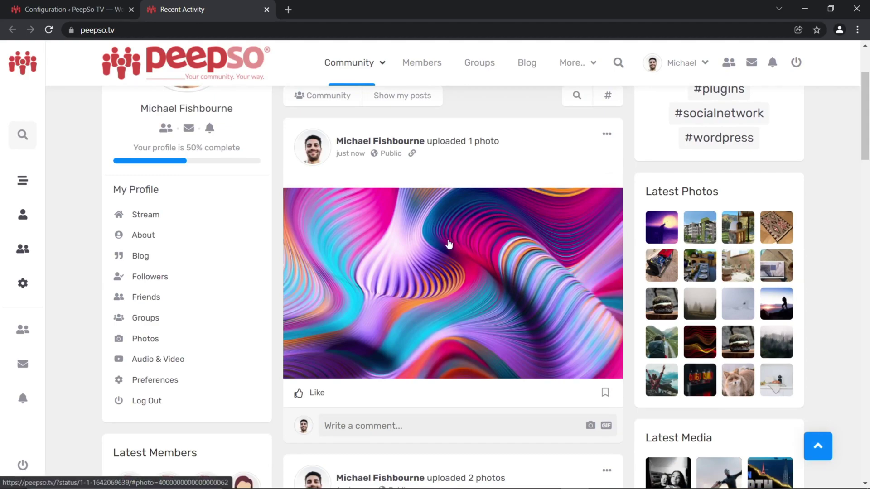
# Open the abstract waves photo in its own tab and highlight its peepsotv.s3.eu-west-3.amazonaws.com host
pyautogui.click(446, 243)
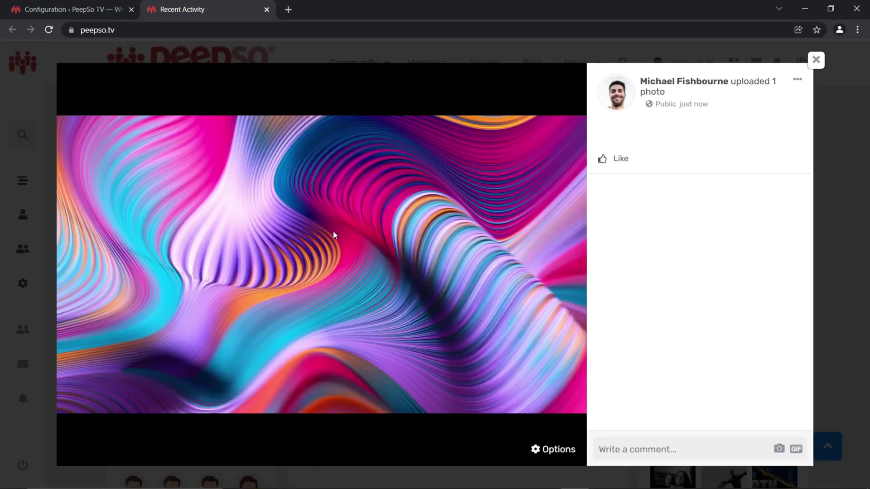
pyautogui.rightClick(330, 219)
pyautogui.click(345, 224)
pyautogui.click(335, 8)
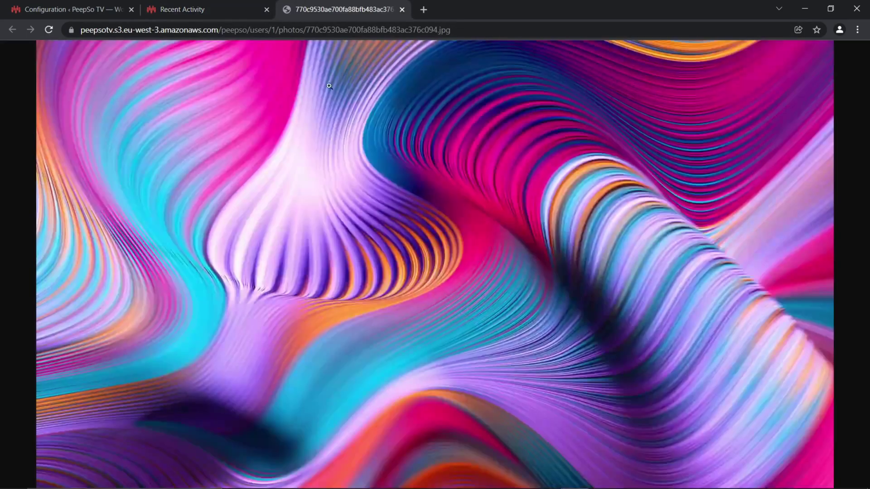
pyautogui.moveTo(82, 29); pyautogui.dragTo(249, 30)
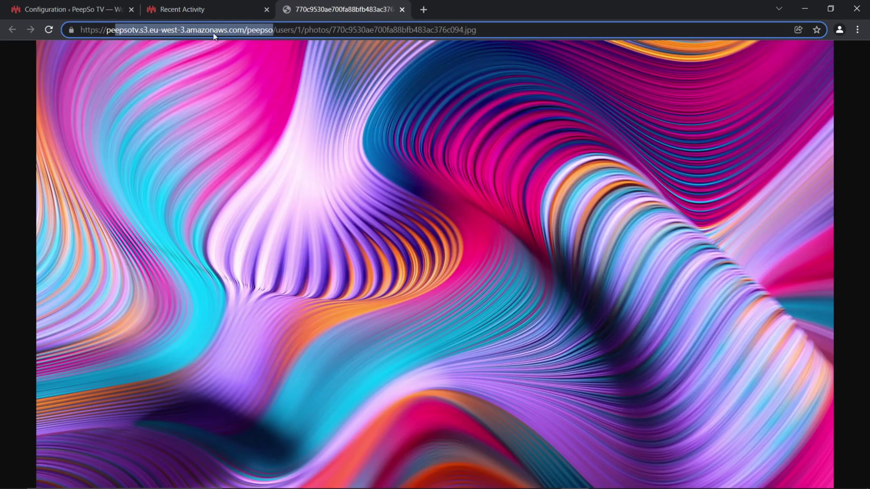
# Switch off AWS S3 storage, save the Photos settings, and return to the activity stream
pyautogui.click(402, 9)
pyautogui.hotkey('ctrl', 'shift', 'Tab')
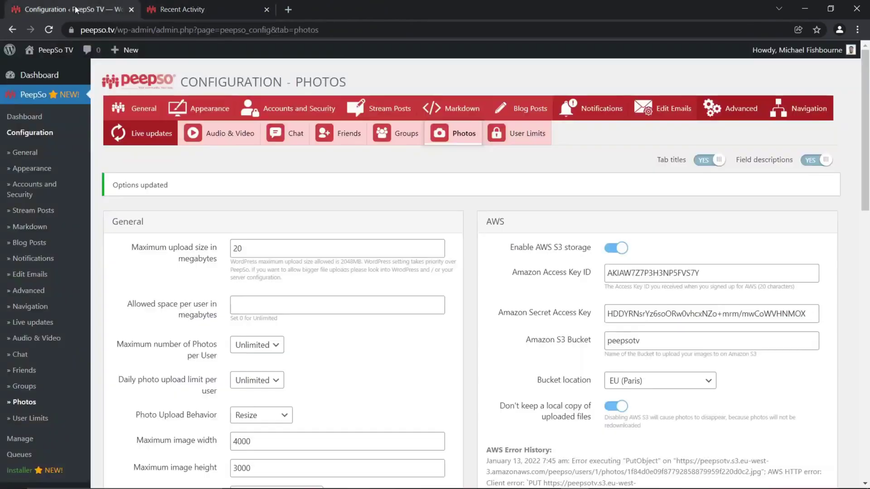
pyautogui.click(620, 248)
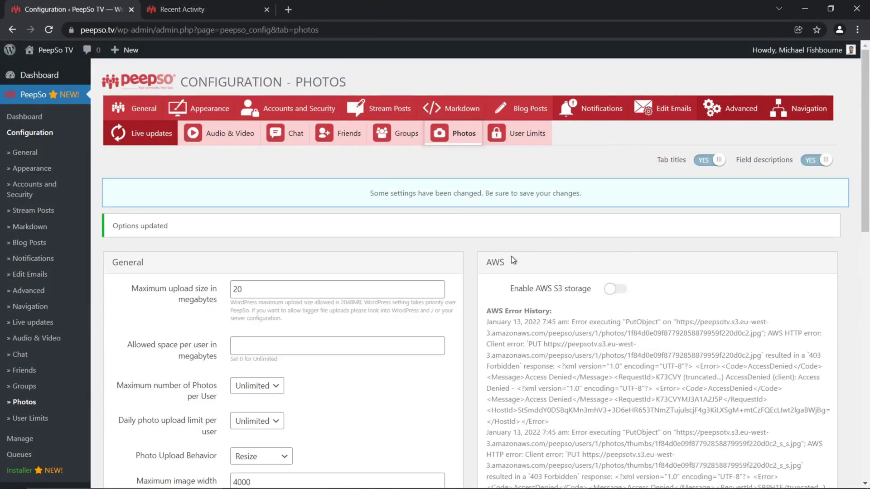
pyautogui.scroll(-4, 470, 240)
pyautogui.scroll(-5, 470, 241)
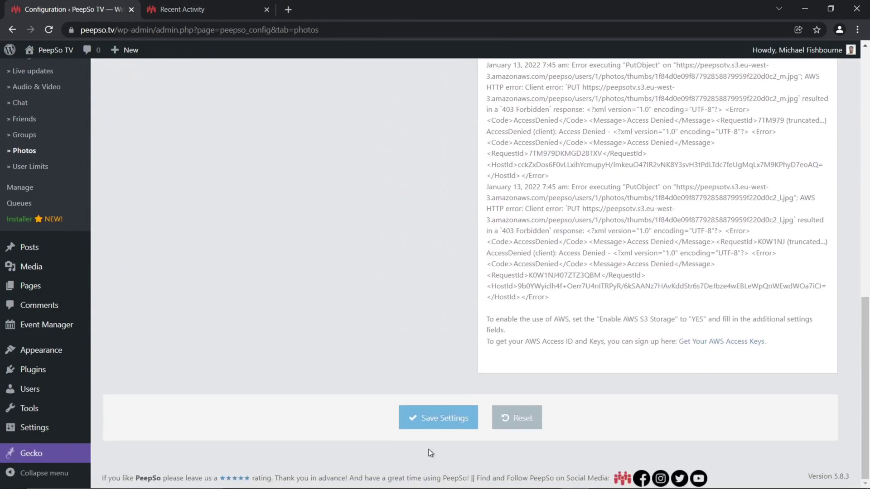
pyautogui.click(433, 419)
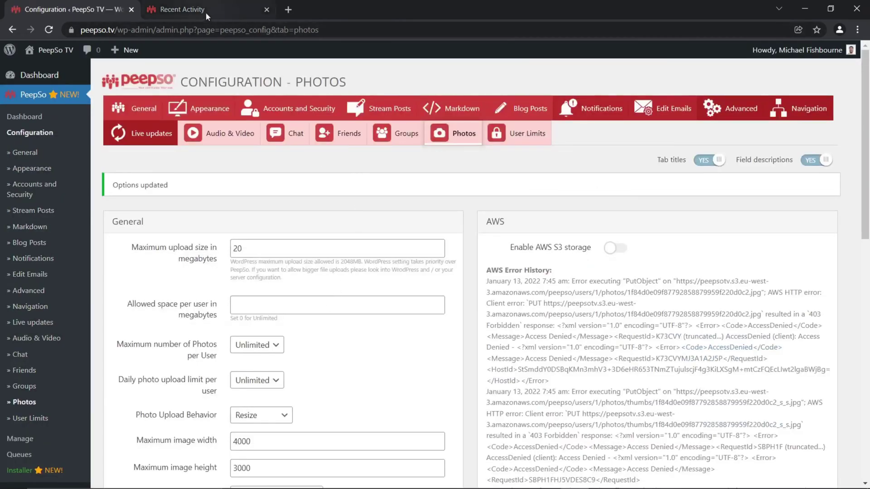
pyautogui.click(206, 10)
pyautogui.click(815, 60)
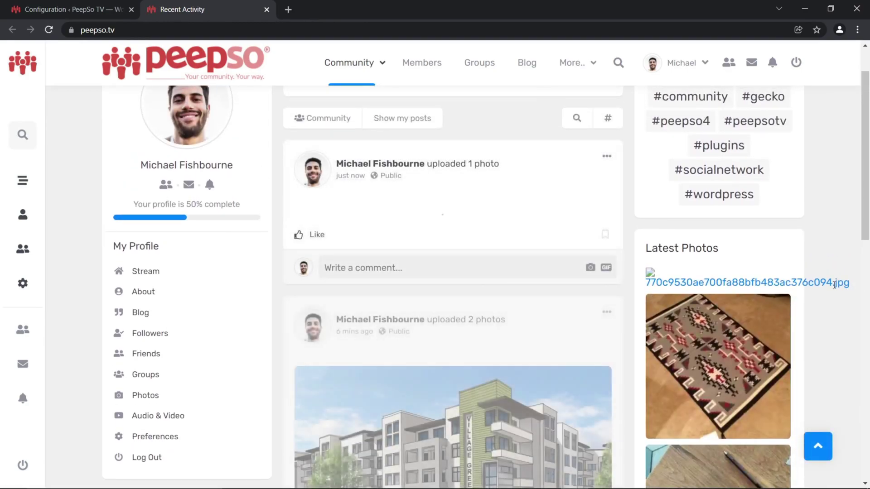
# Re-enable AWS S3 storage and review the peepsotv bucket, EU (Paris) location and no-local-copy option
pyautogui.moveTo(850, 282); pyautogui.dragTo(317, 231)
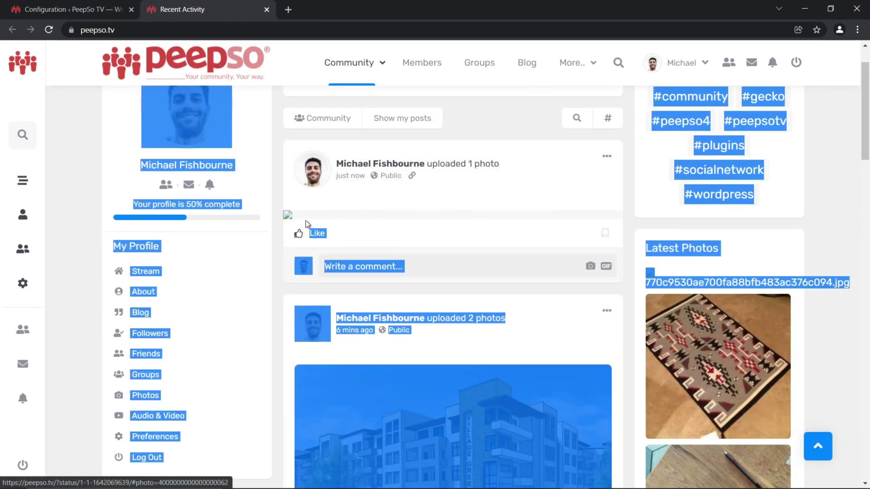
pyautogui.click(415, 243)
pyautogui.click(91, 9)
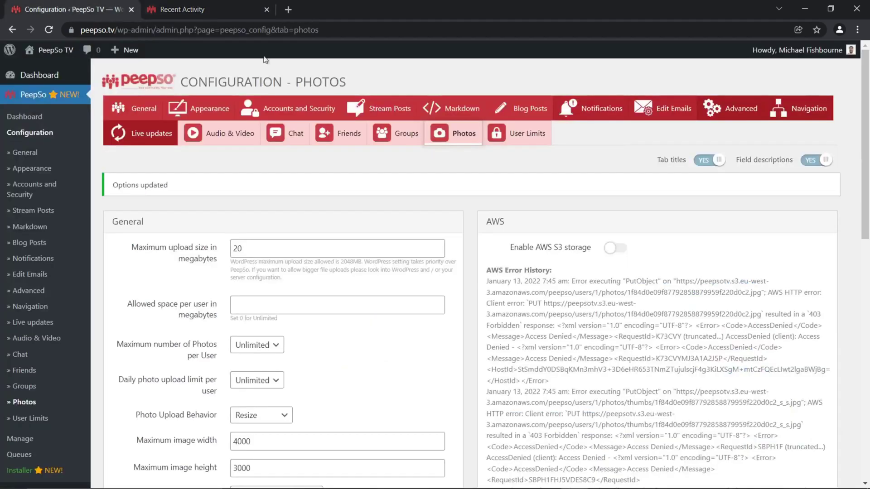
pyautogui.click(605, 250)
pyautogui.scroll(-3, 606, 228)
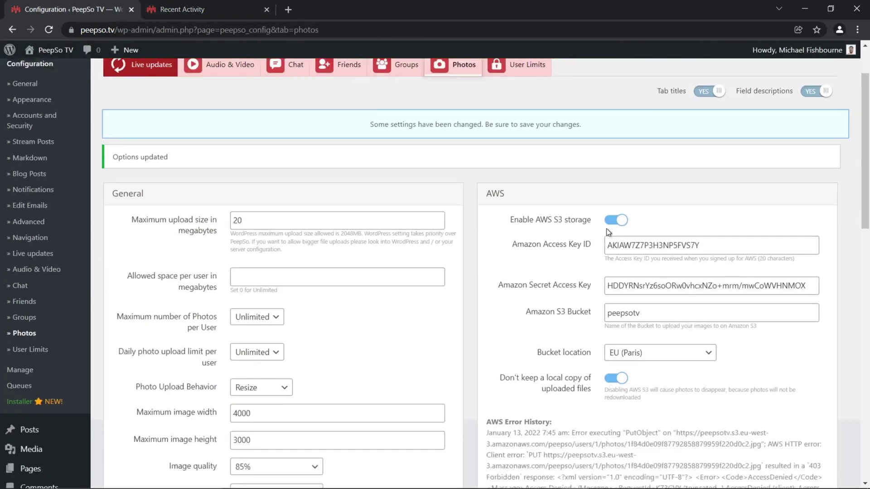
pyautogui.moveTo(593, 350); pyautogui.dragTo(499, 336)
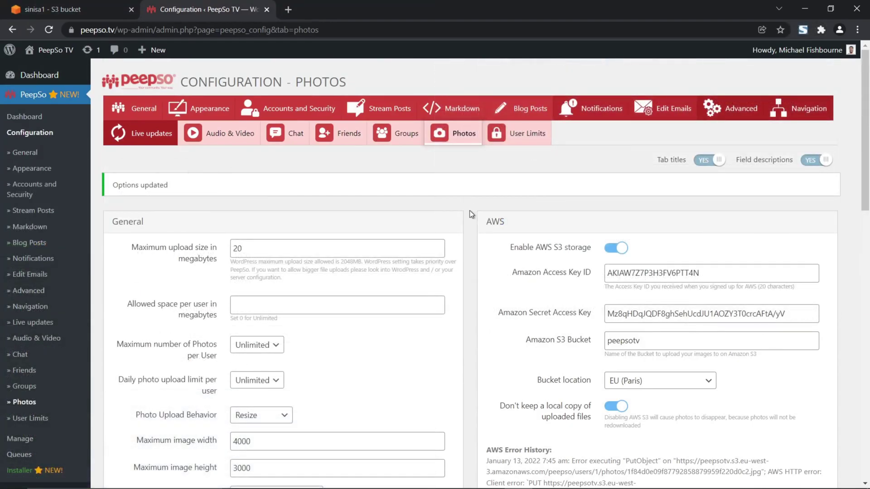
# Compare the S3 photos/ folder's two jpg files with the 11 items in the local photos folder
pyautogui.click(90, 3)
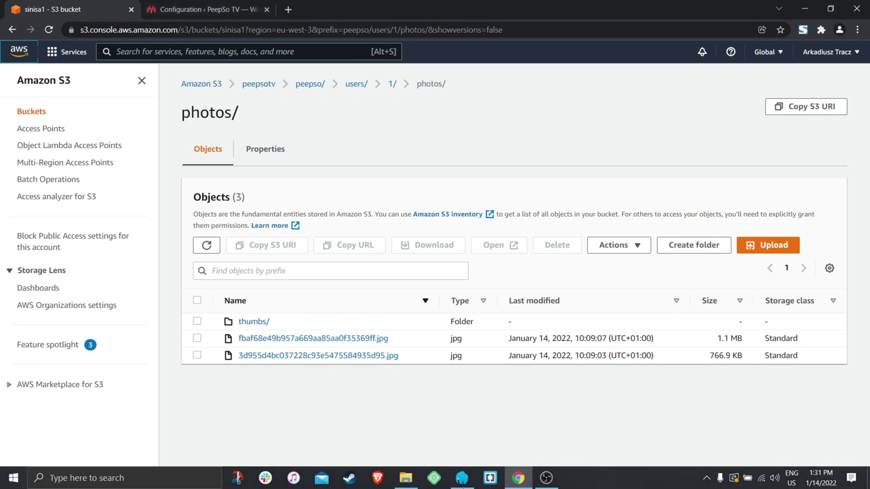
pyautogui.click(406, 480)
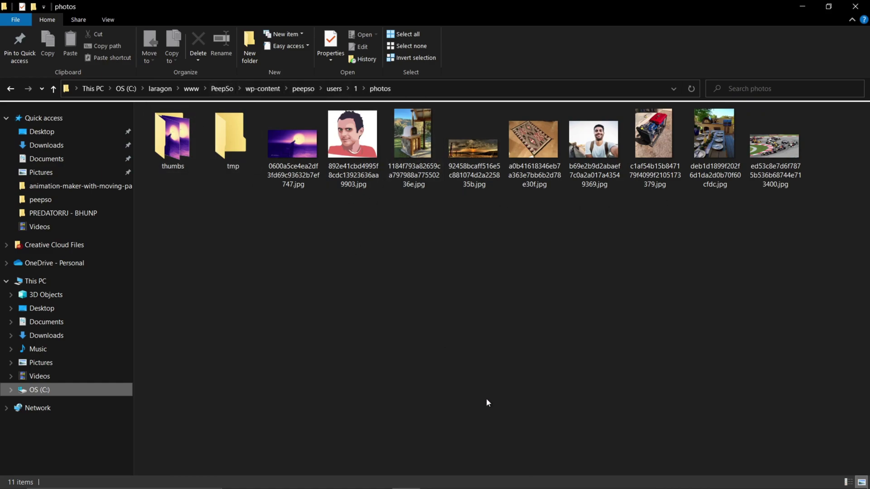
pyautogui.click(505, 480)
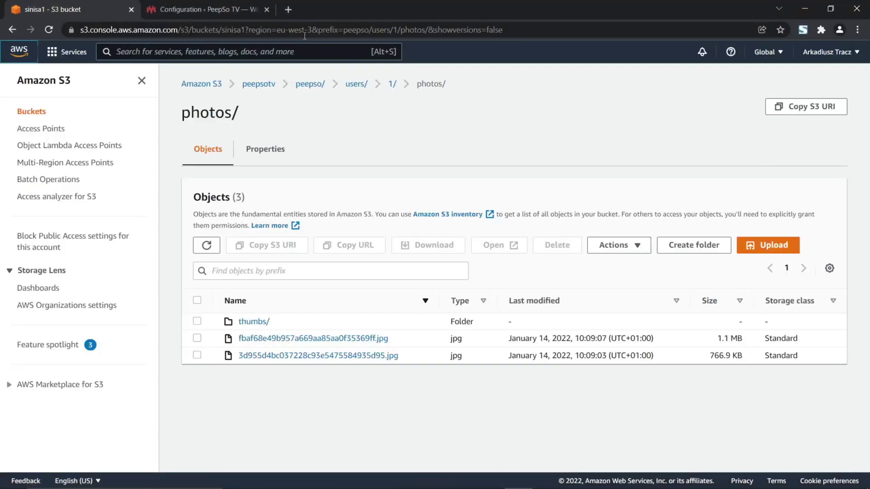
pyautogui.click(209, 9)
# Open PeepSo's Advanced configuration from the Dashboard and scroll to File System Override
pyautogui.moveTo(38, 76)
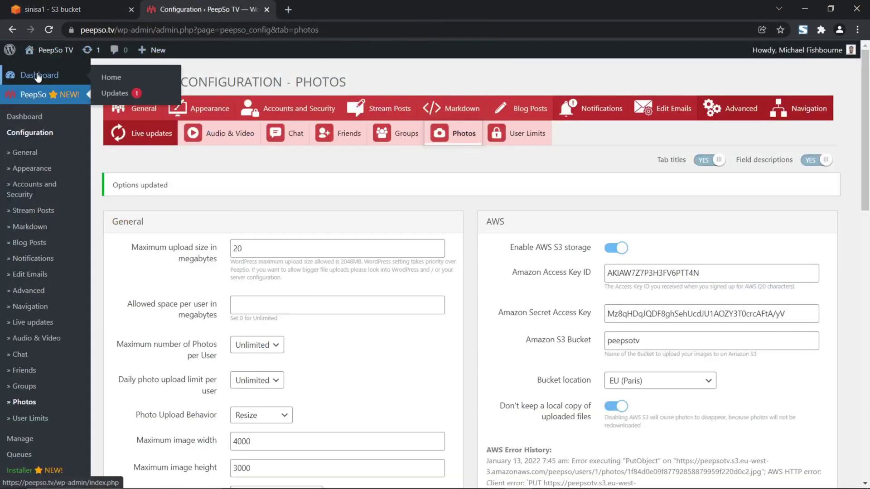
pyautogui.click(39, 76)
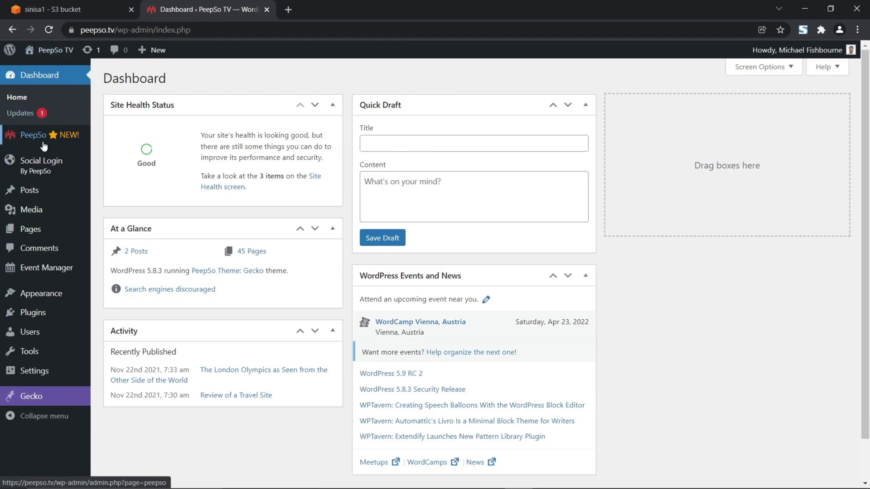
pyautogui.moveTo(45, 140)
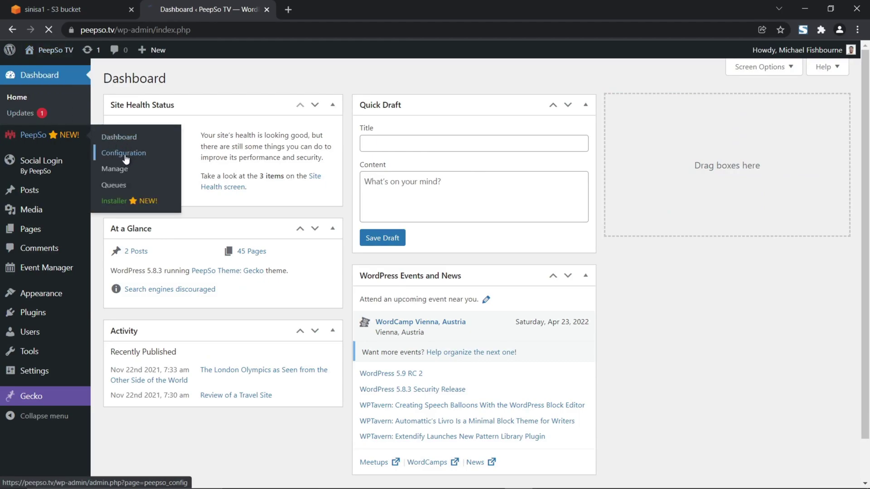
pyautogui.click(122, 154)
pyautogui.click(723, 109)
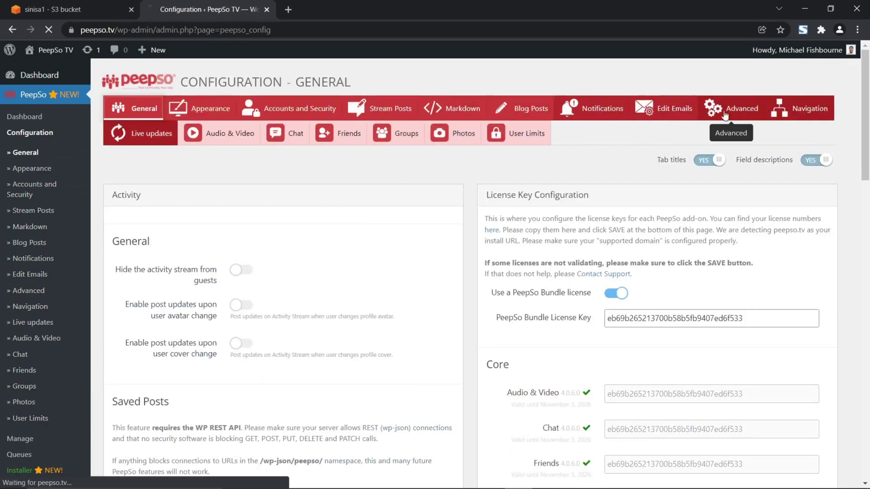
pyautogui.scroll(-20, 445, 232)
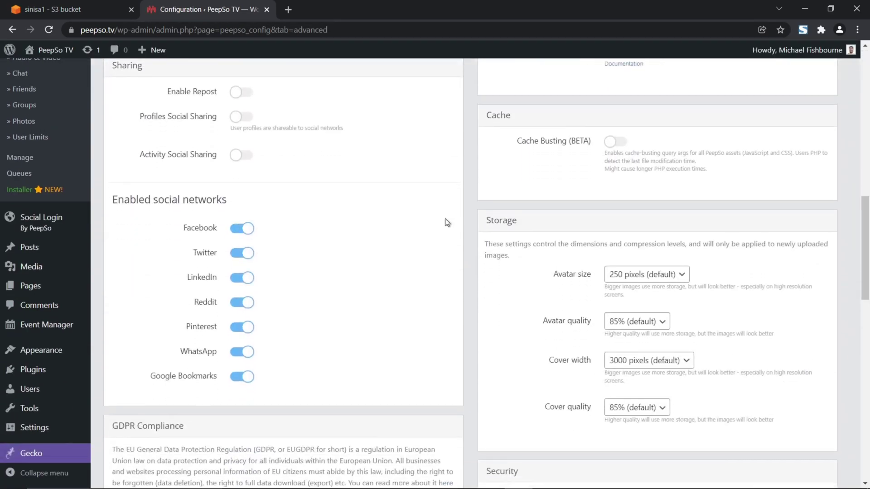
pyautogui.scroll(-5, 445, 218)
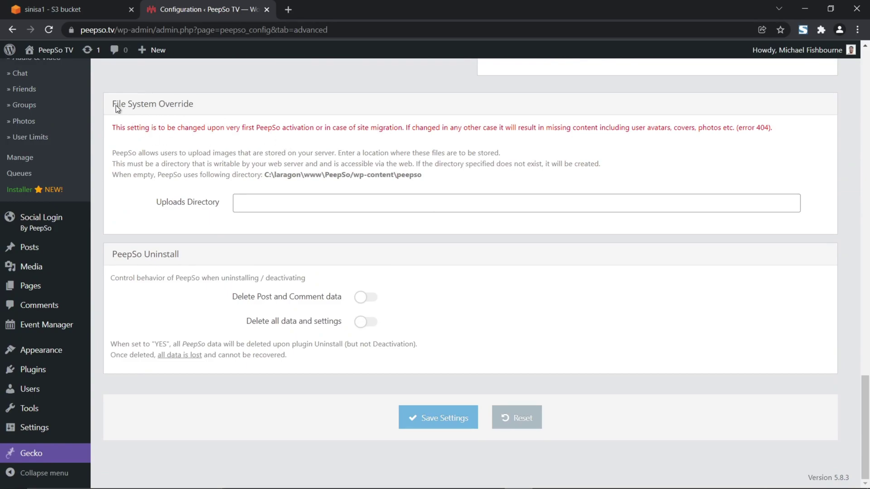
# Highlight the default path C:\laragon\www\PeepSo/wp-content\peepso and bring up the local photos folder
pyautogui.moveTo(427, 175); pyautogui.dragTo(269, 175)
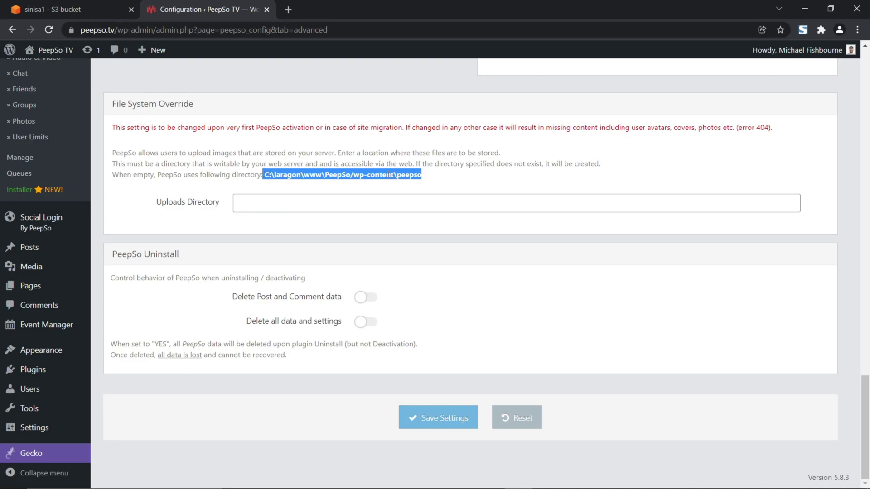
pyautogui.click(335, 180)
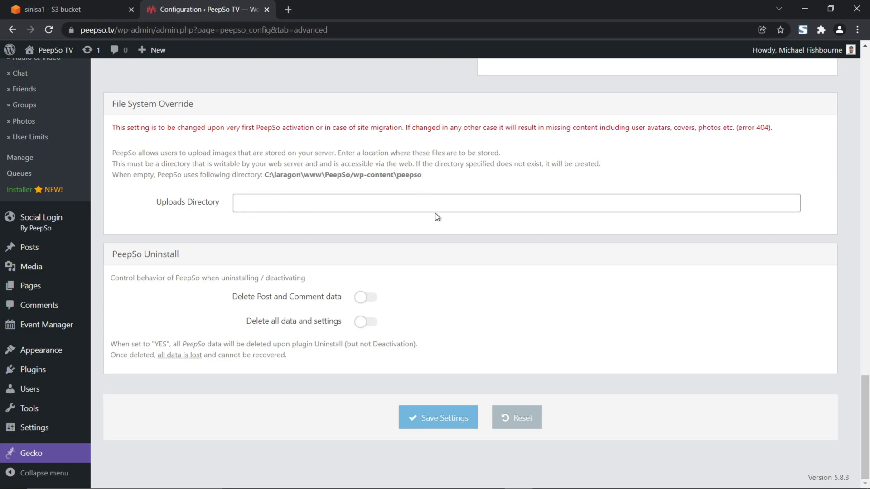
pyautogui.click(405, 478)
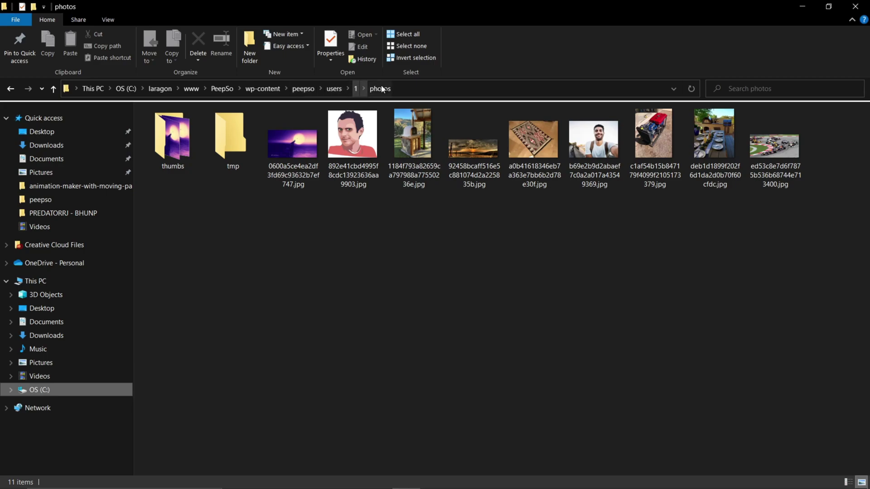
# Leave File Explorer for Chrome and check the S3 bucket's photos folder tab
pyautogui.moveTo(461, 487)
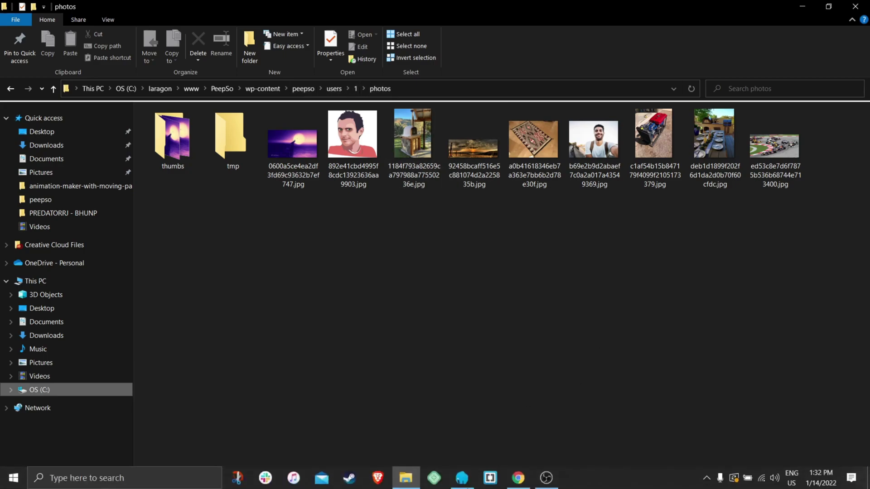
pyautogui.click(518, 478)
pyautogui.click(86, 13)
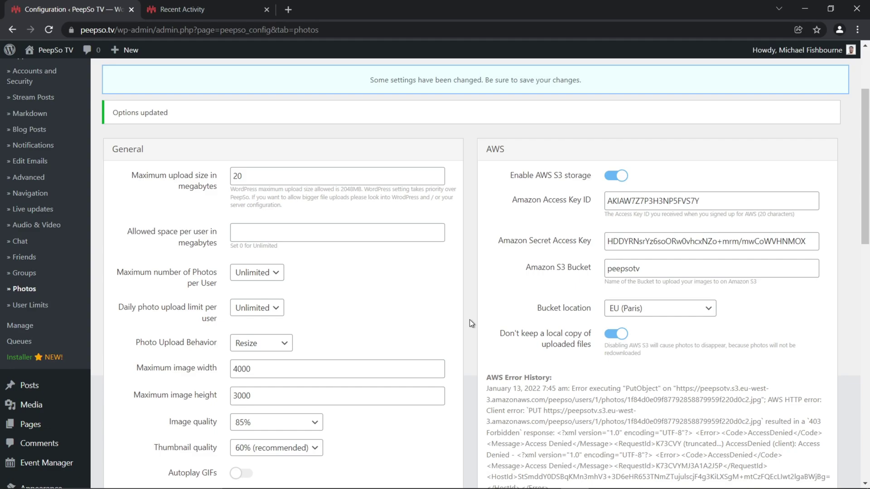
# Toggle AWS S3 storage off and back on, leaving it enabled
pyautogui.click(614, 179)
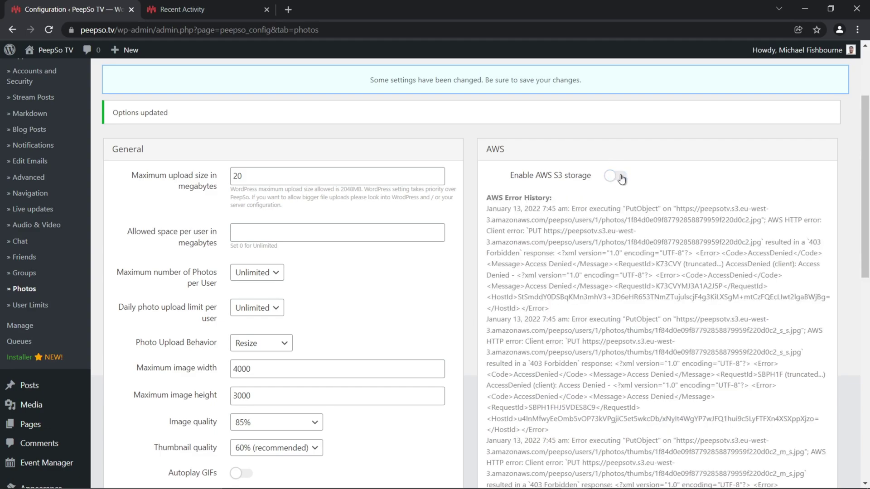
pyautogui.click(619, 179)
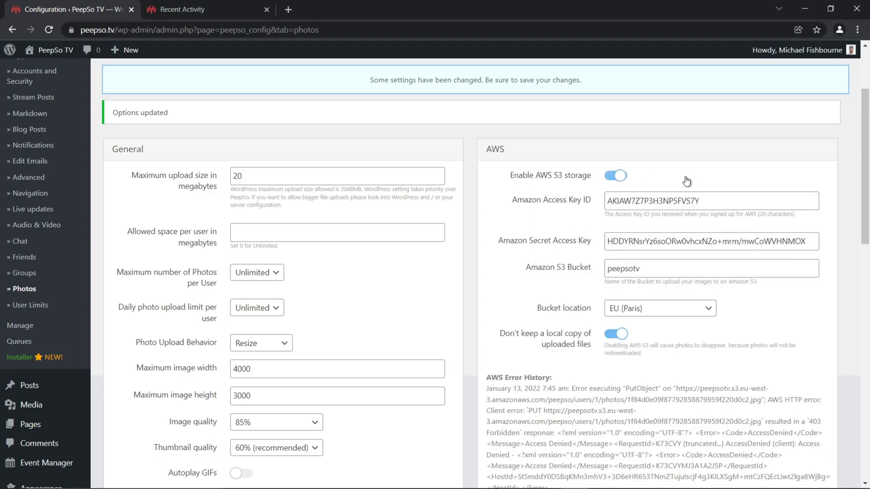